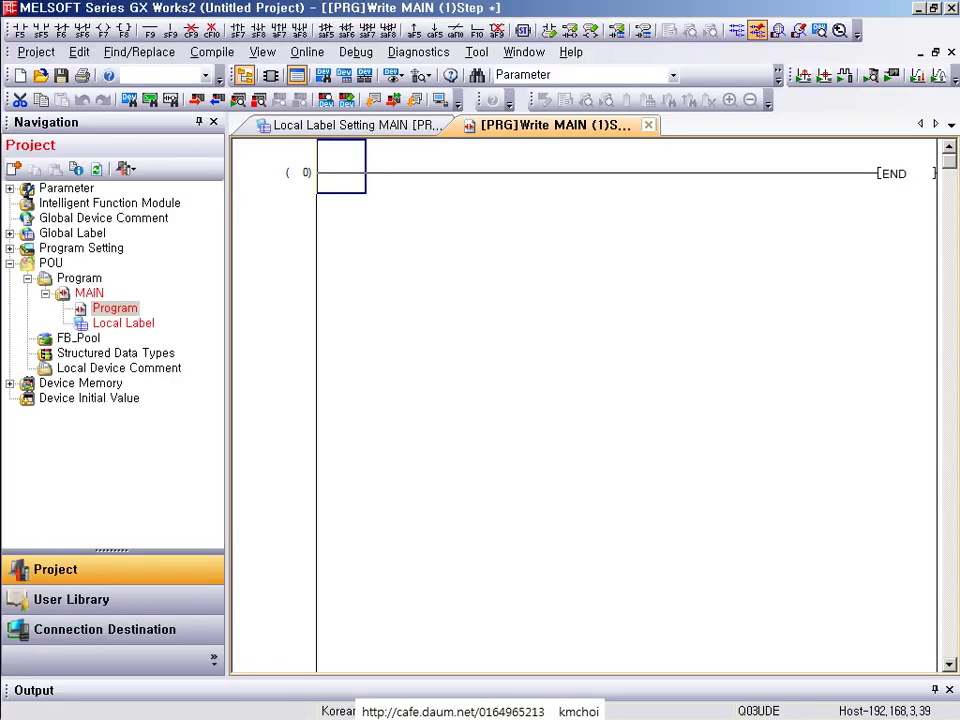
# Step: Open the transfer setup of Connection1, test the Ethernet connection to the PLC and accept the setup
pyautogui.click(105, 629)
pyautogui.doubleClick(77, 208)
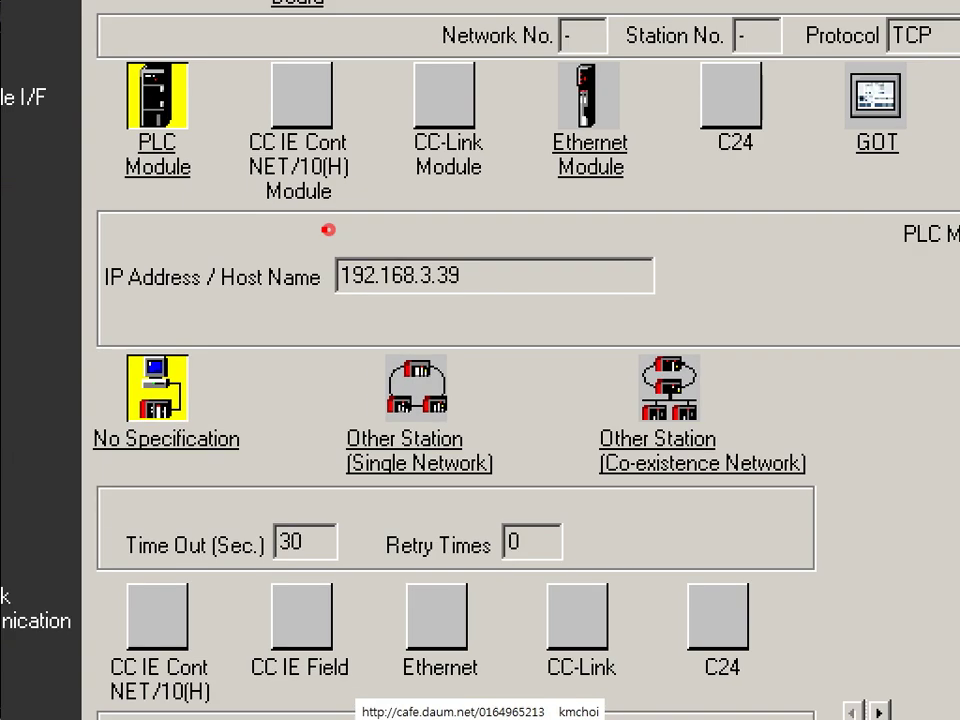
pyautogui.moveTo(308, 226); pyautogui.dragTo(397, 274)
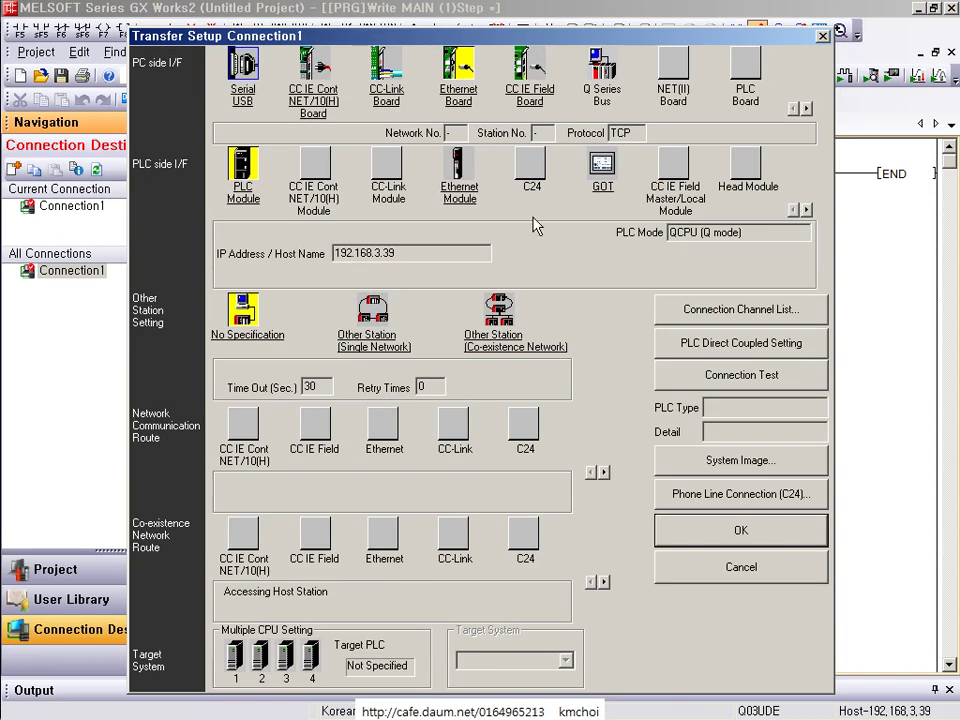
pyautogui.click(670, 376)
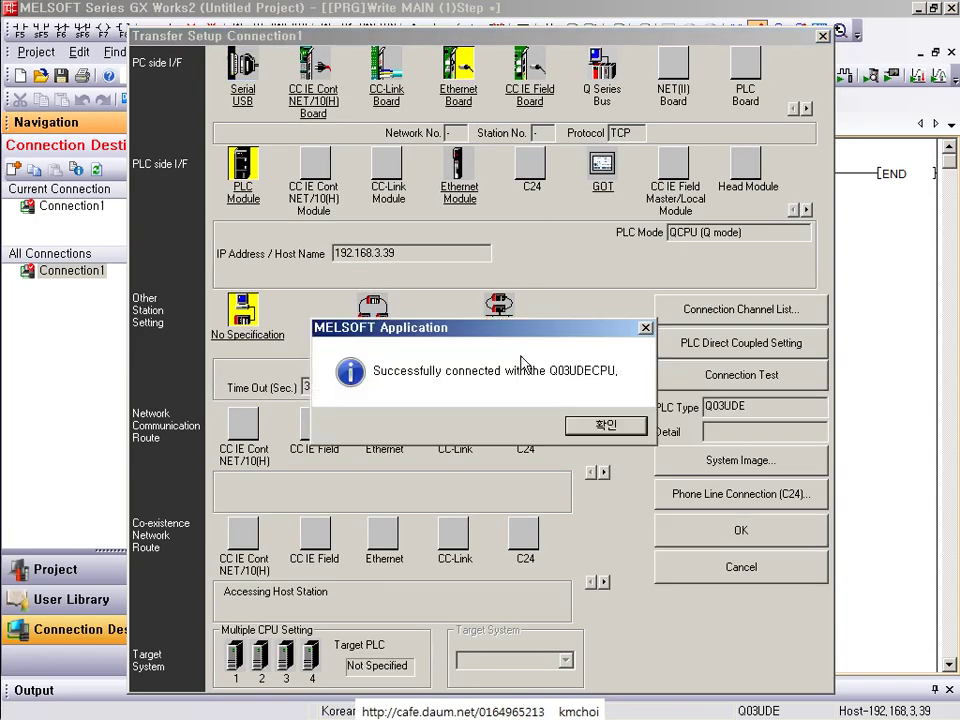
pyautogui.click(584, 428)
pyautogui.click(675, 534)
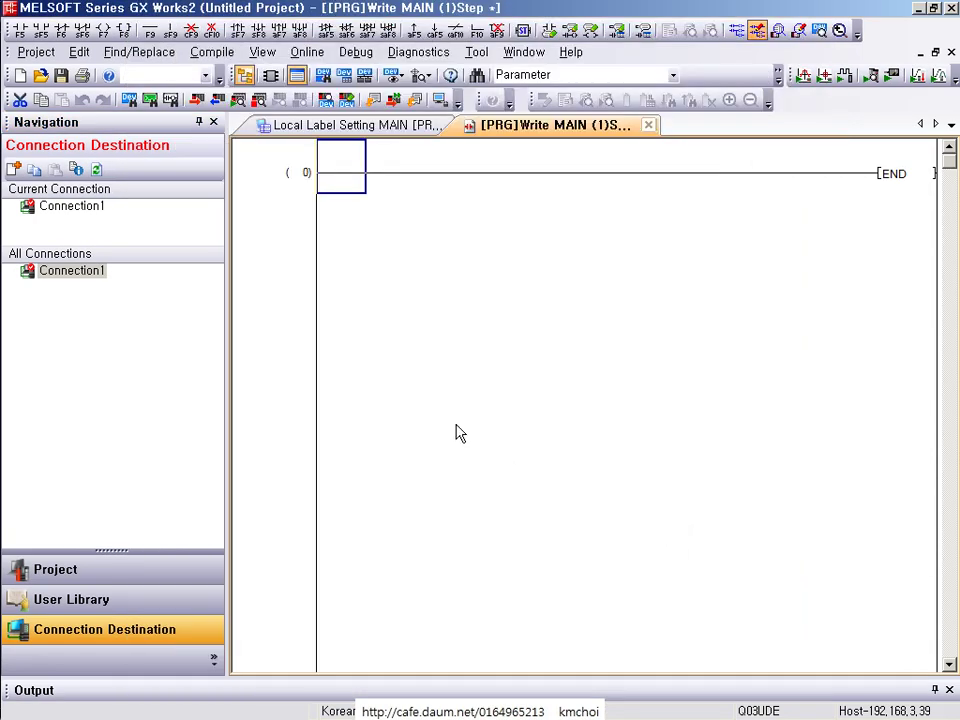
# Step: Return to Connection1's transfer setup, repeat the PLC connection test and close the setup with its settings accepted
pyautogui.click(80, 578)
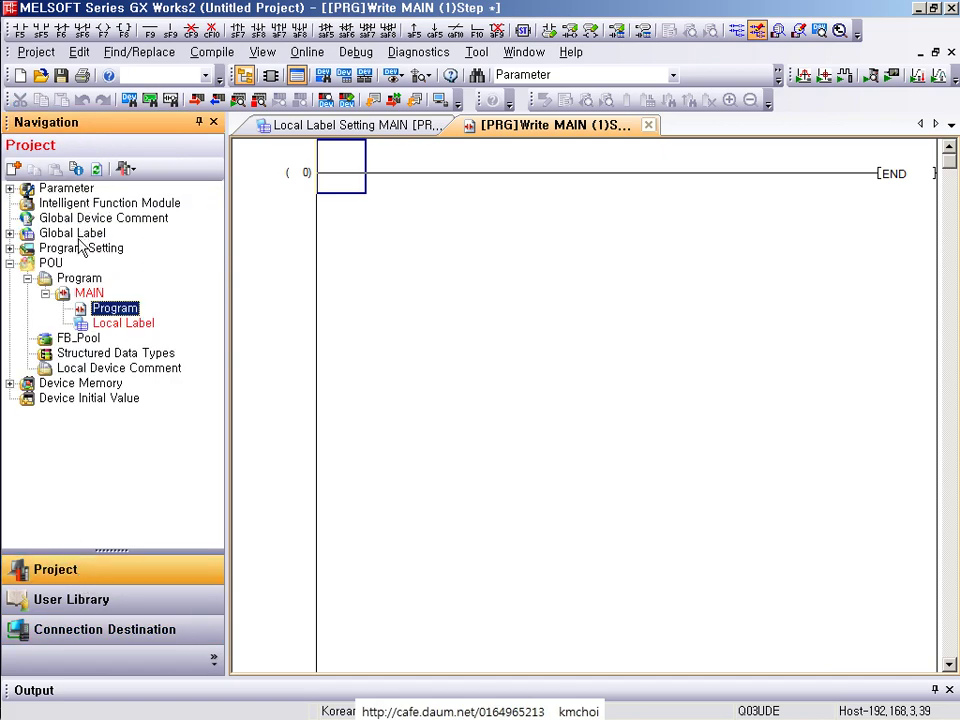
pyautogui.click(88, 633)
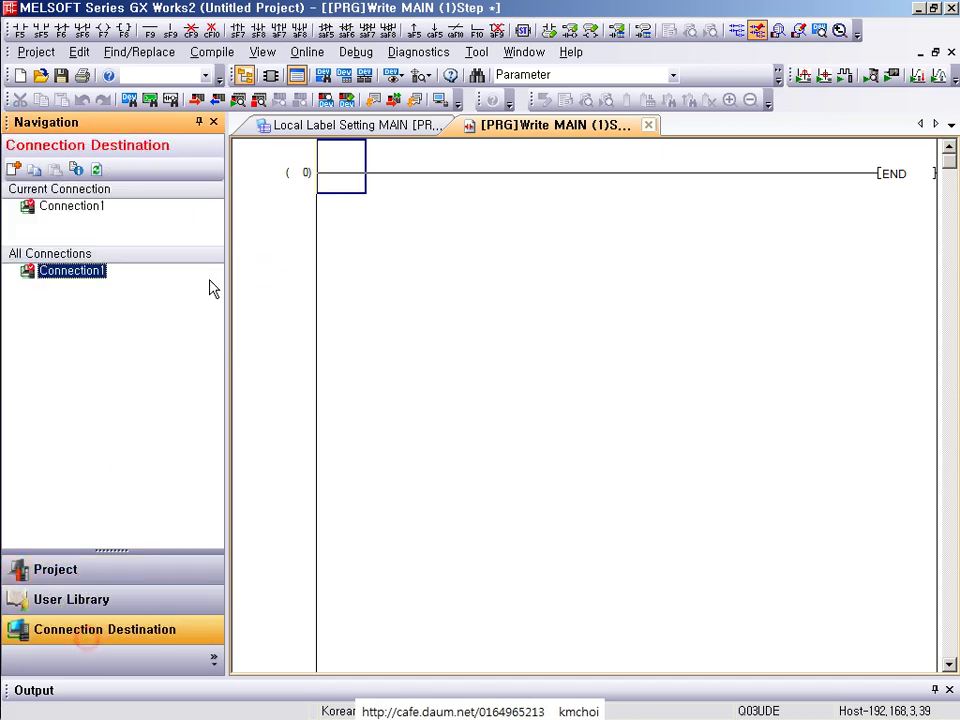
pyautogui.doubleClick(56, 206)
pyautogui.click(670, 378)
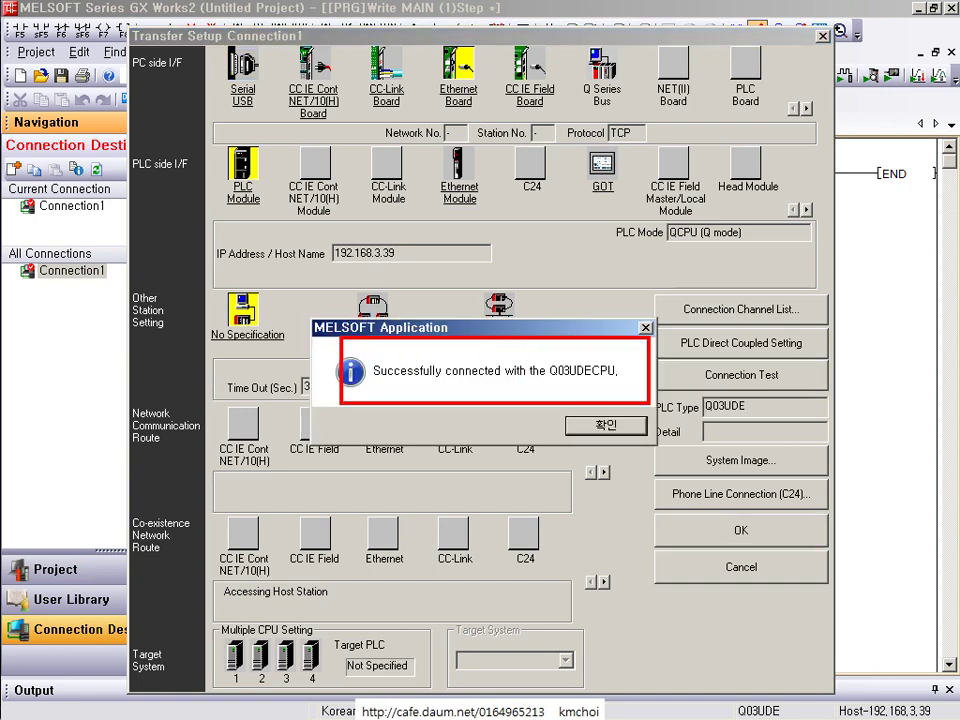
pyautogui.press('Return')
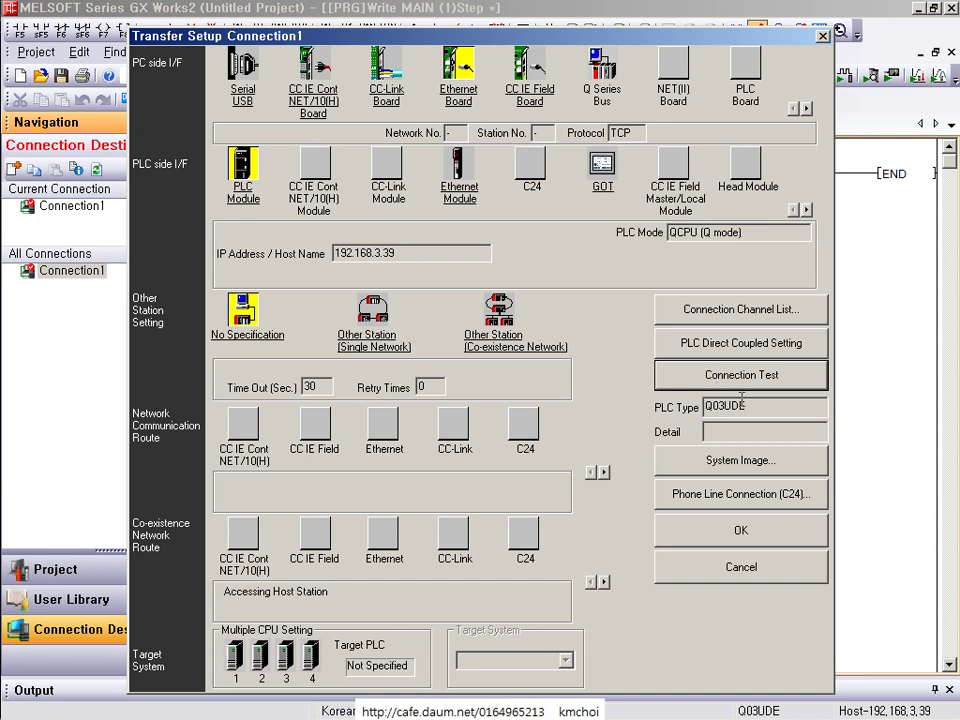
pyautogui.click(710, 374)
pyautogui.click(598, 426)
pyautogui.click(660, 525)
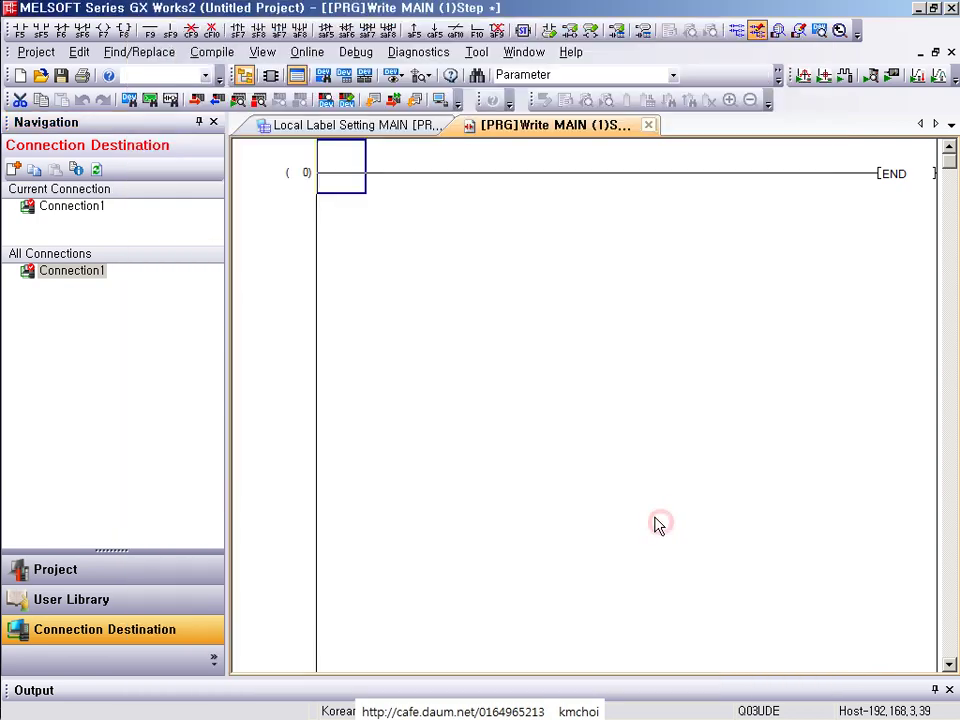
# Step: Open the project's PLC parameters and read the I/O assignment from the connected PLC, overwriting the existing settings
pyautogui.click(63, 572)
pyautogui.click(60, 188)
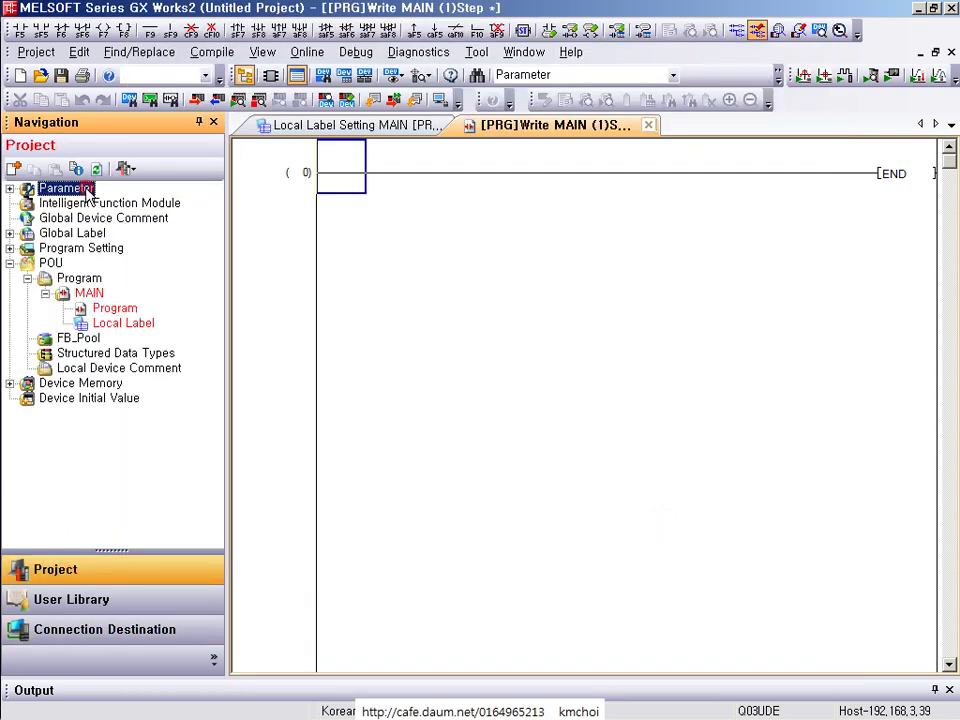
pyautogui.doubleClick(60, 188)
pyautogui.doubleClick(97, 203)
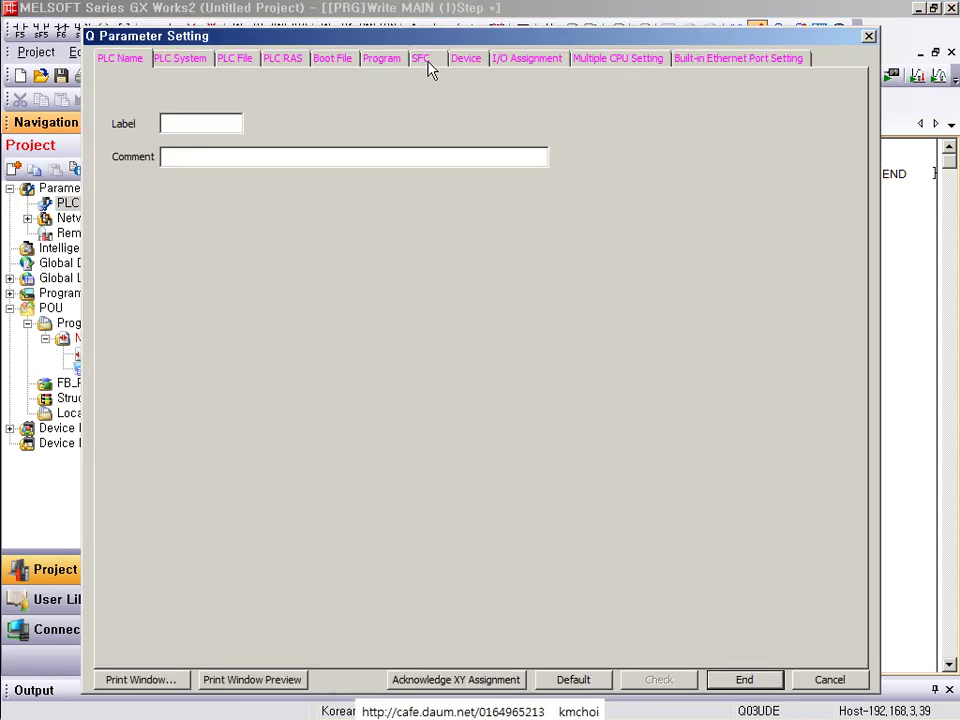
pyautogui.click(507, 60)
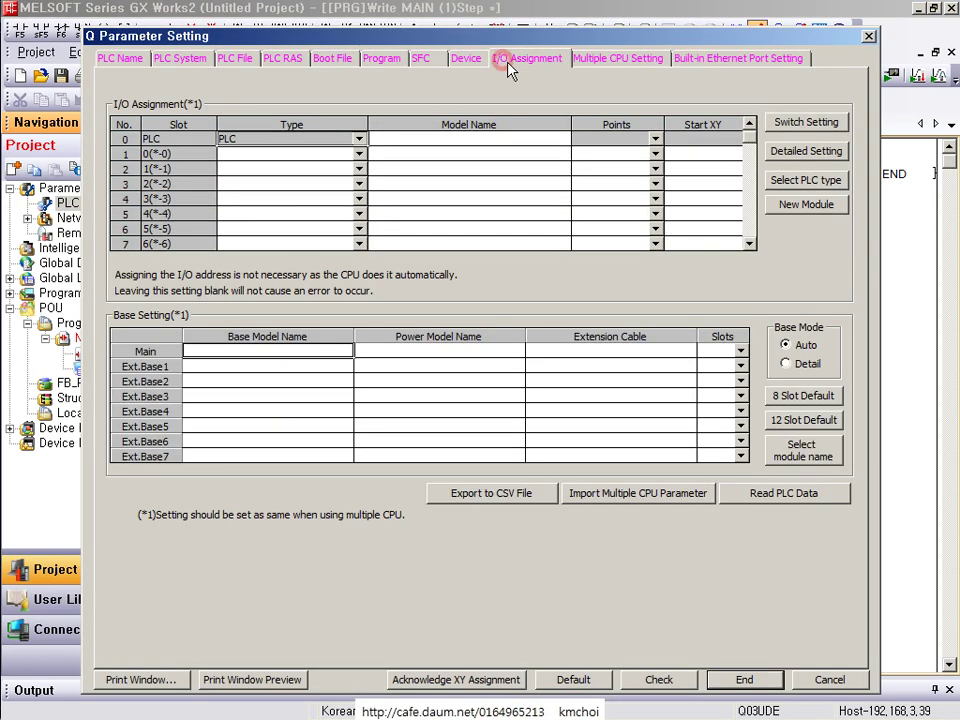
pyautogui.click(757, 497)
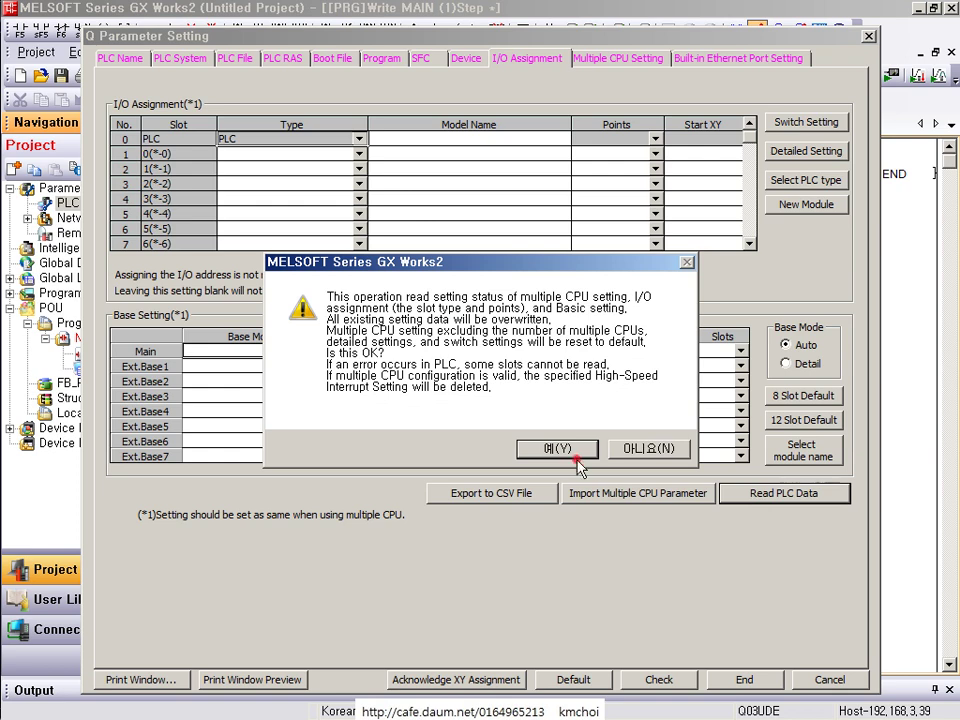
pyautogui.click(577, 458)
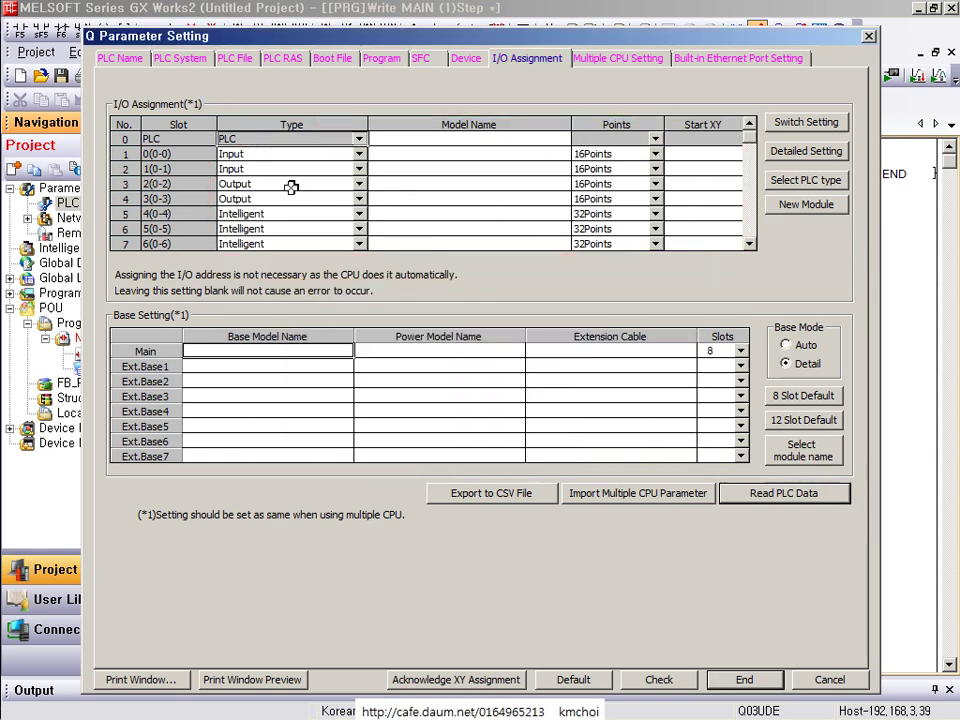
# Step: Review the slot types and points in the I/O assignment table, and accept the PLC parameters
pyautogui.click(253, 214)
pyautogui.click(255, 229)
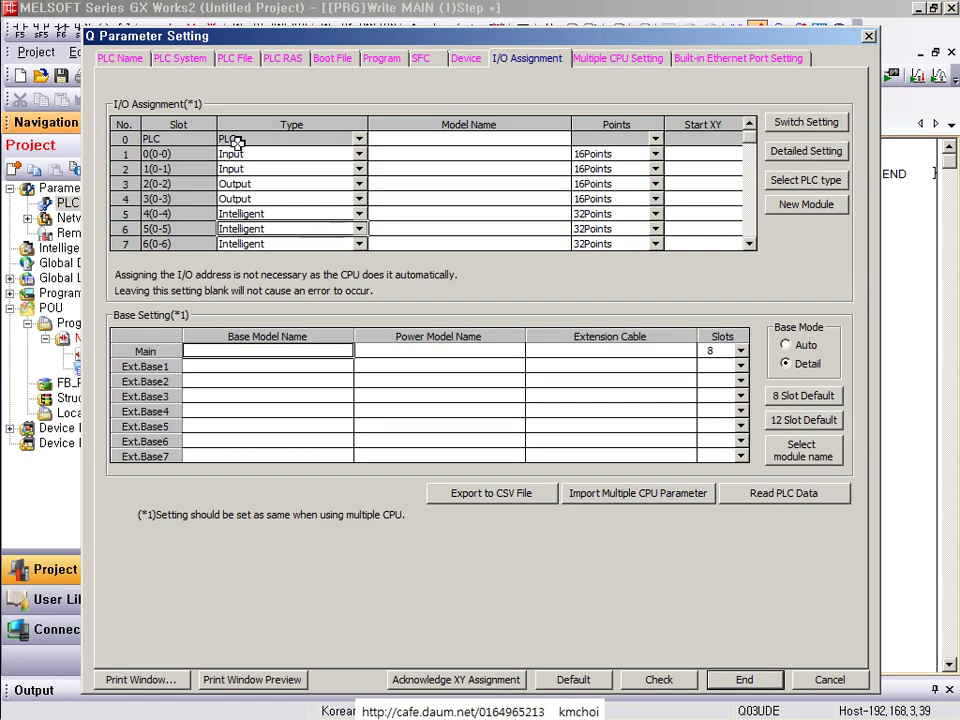
pyautogui.moveTo(665, 125); pyautogui.dragTo(752, 268)
pyautogui.hotkey('ctrl', 'z')
pyautogui.moveTo(551, 128); pyautogui.dragTo(655, 285)
pyautogui.moveTo(588, 155); pyautogui.dragTo(623, 105)
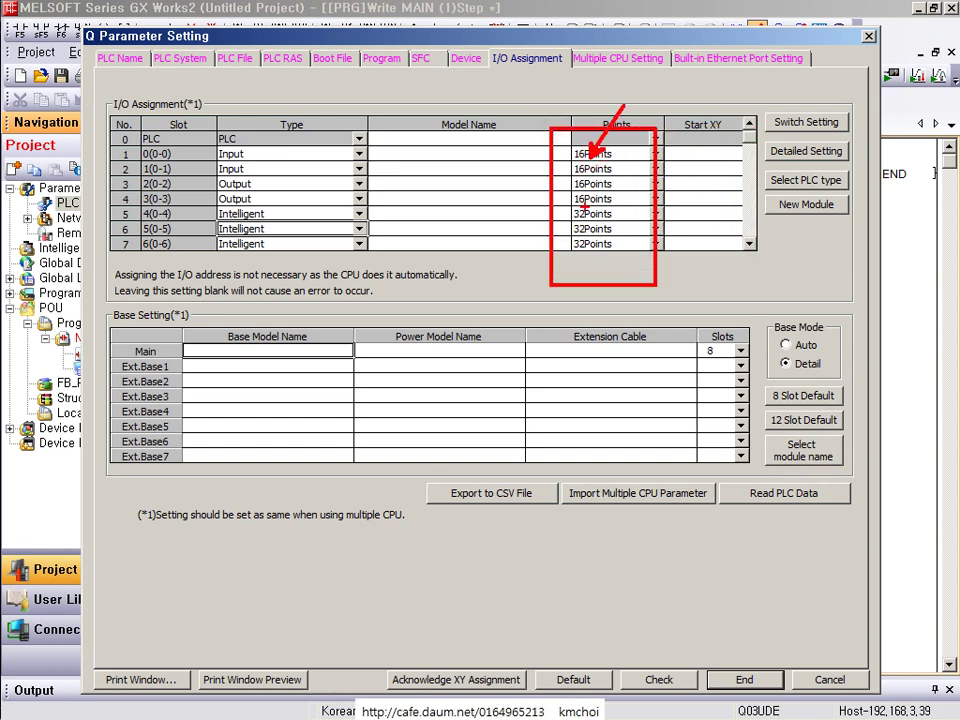
pyautogui.moveTo(593, 214); pyautogui.dragTo(569, 283)
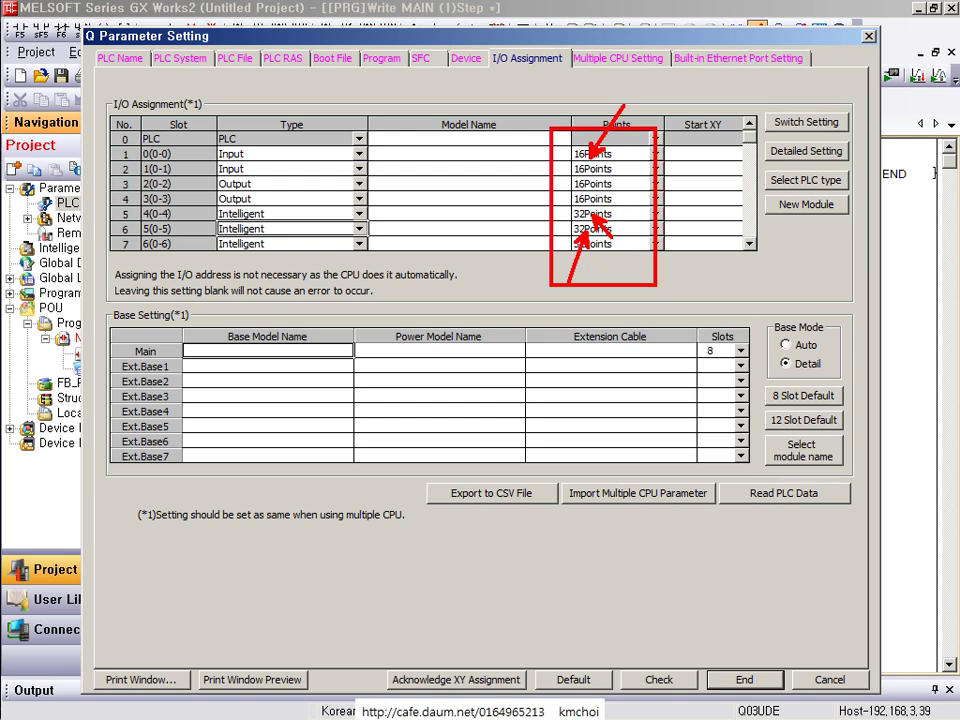
pyautogui.press('Escape')
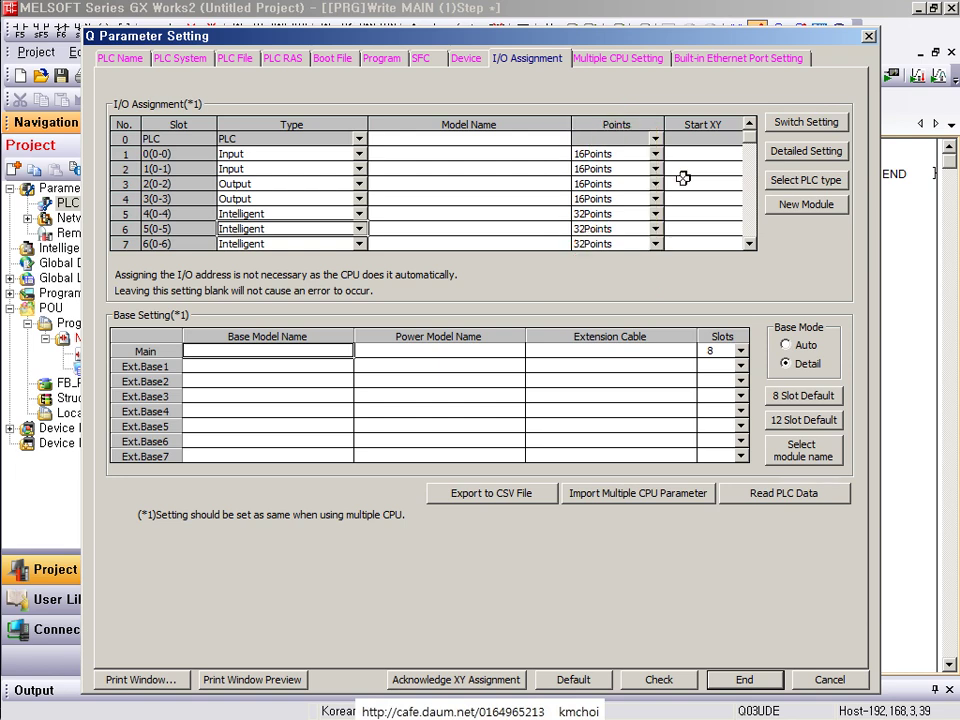
pyautogui.click(775, 682)
# Step: Start a new intelligent function module with the type QD75 Type Positioning Module and the model QD75D2N
pyautogui.click(73, 248)
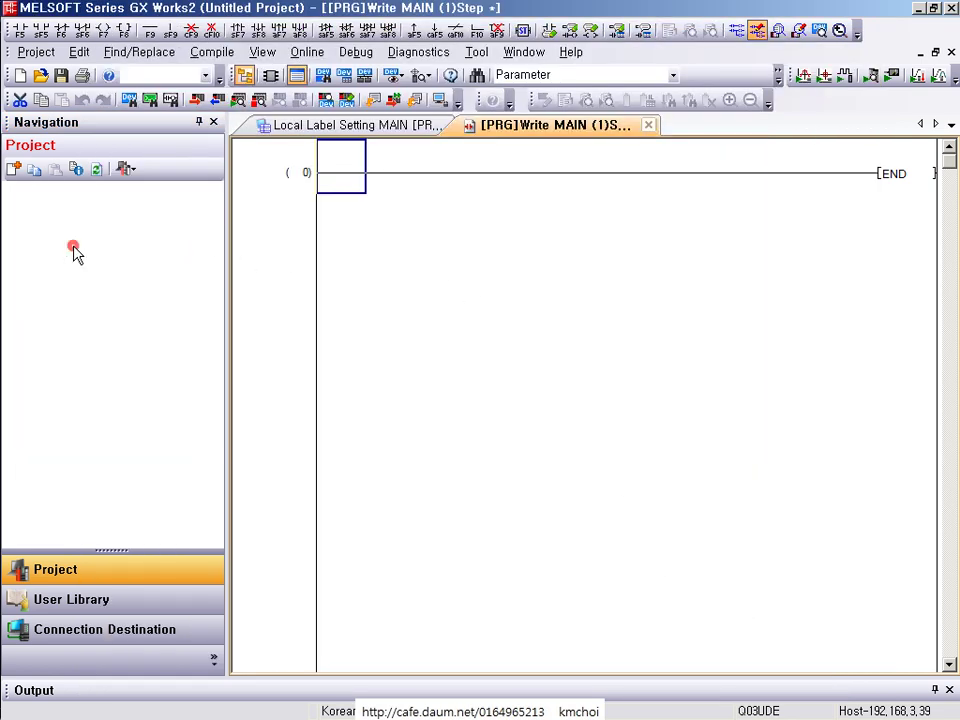
pyautogui.rightClick(80, 248)
pyautogui.click(130, 258)
pyautogui.click(396, 268)
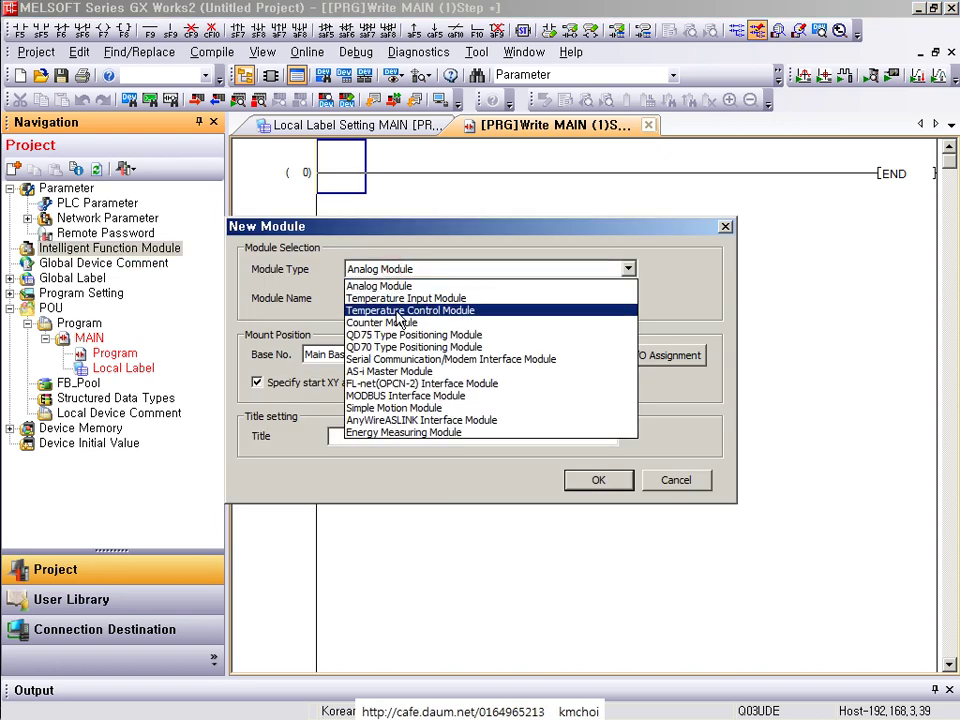
pyautogui.click(396, 334)
pyautogui.click(510, 298)
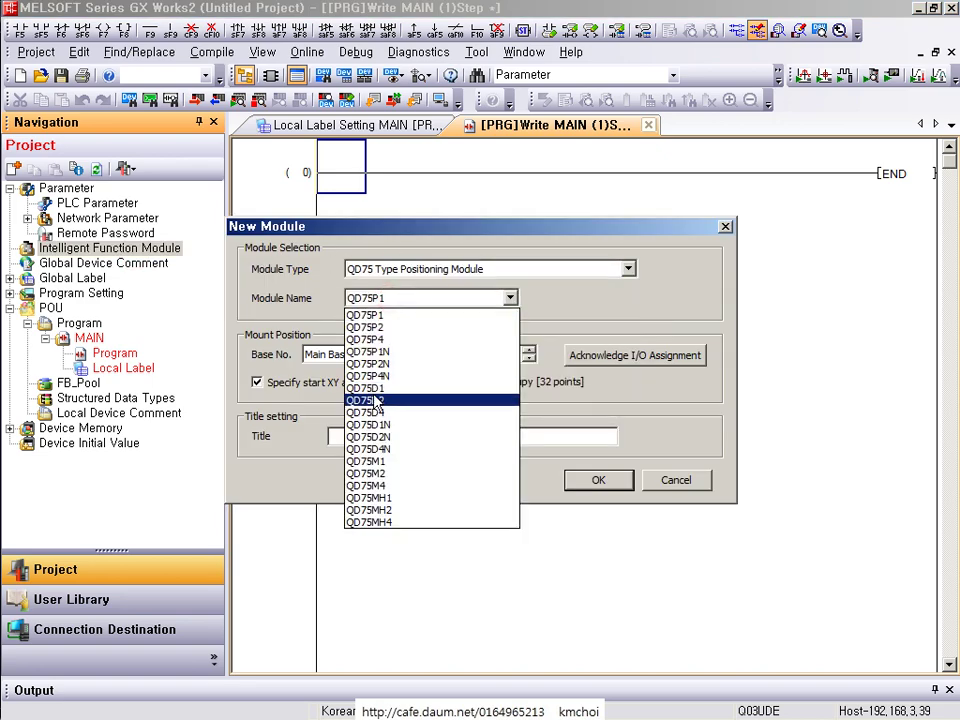
pyautogui.click(378, 437)
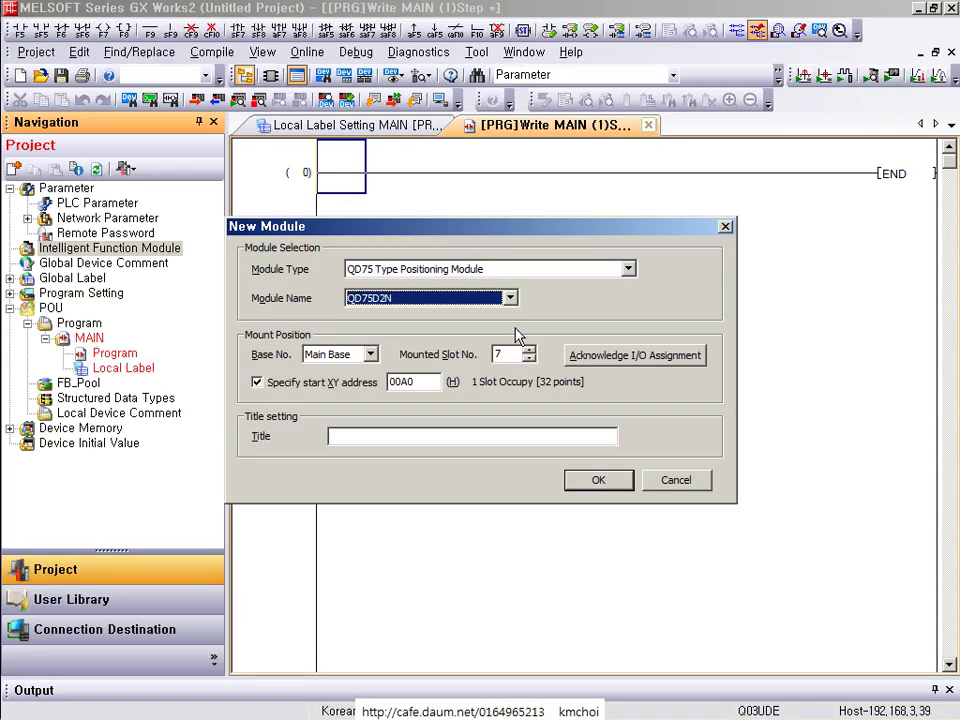
# Step: Assign the new module to slot 5 with start XY address 0060 from the I/O assignment, and add it, replacing that slot's existing assignment
pyautogui.click(598, 356)
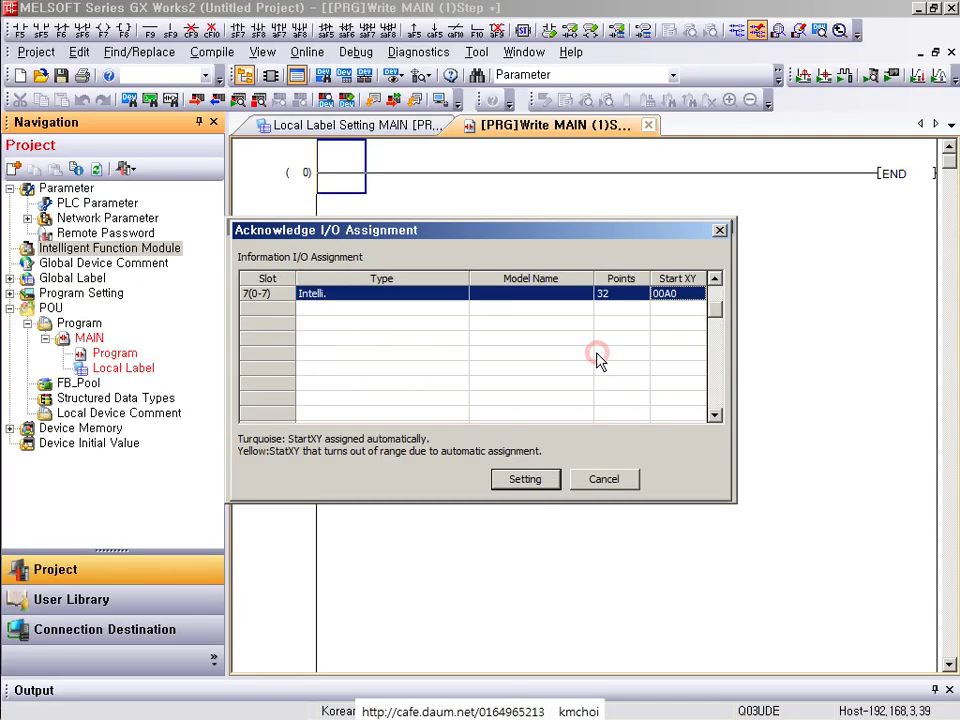
pyautogui.click(716, 278)
pyautogui.click(716, 278)
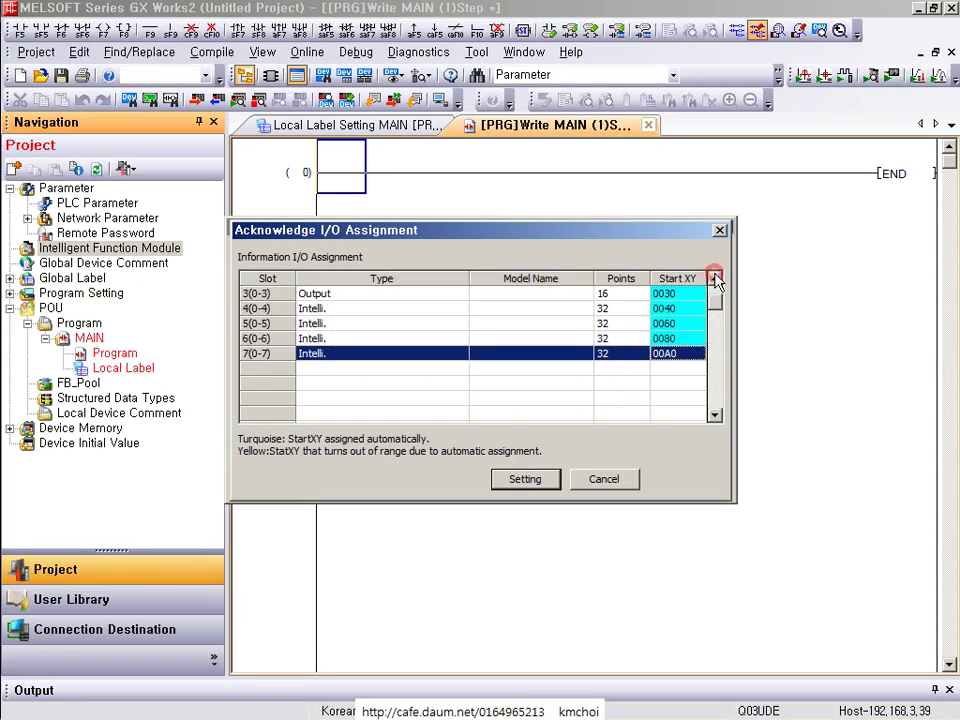
pyautogui.click(480, 325)
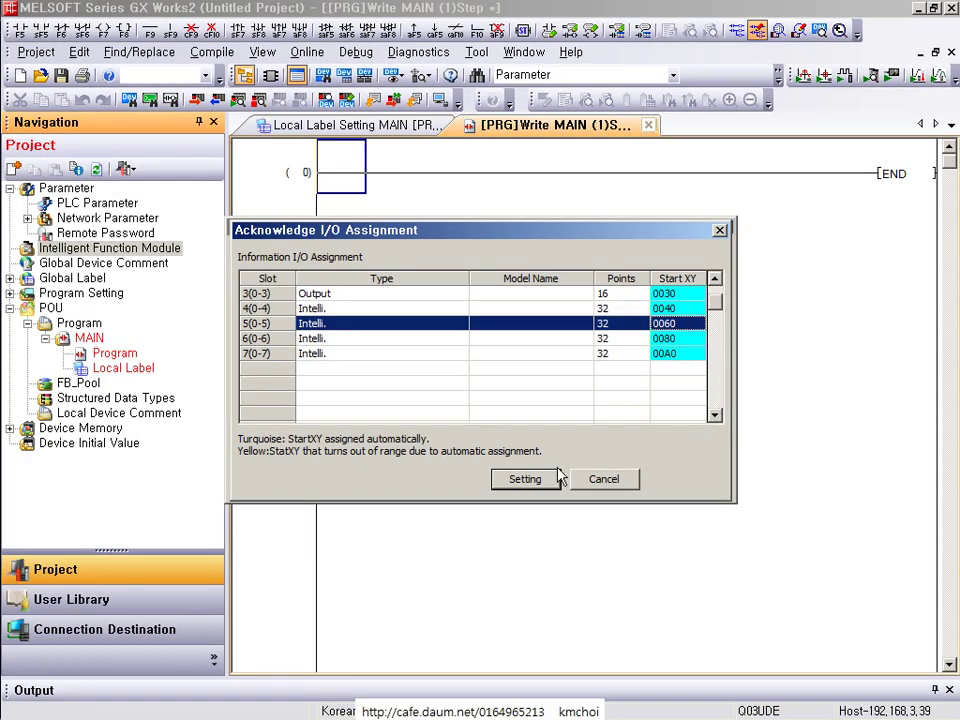
pyautogui.click(556, 478)
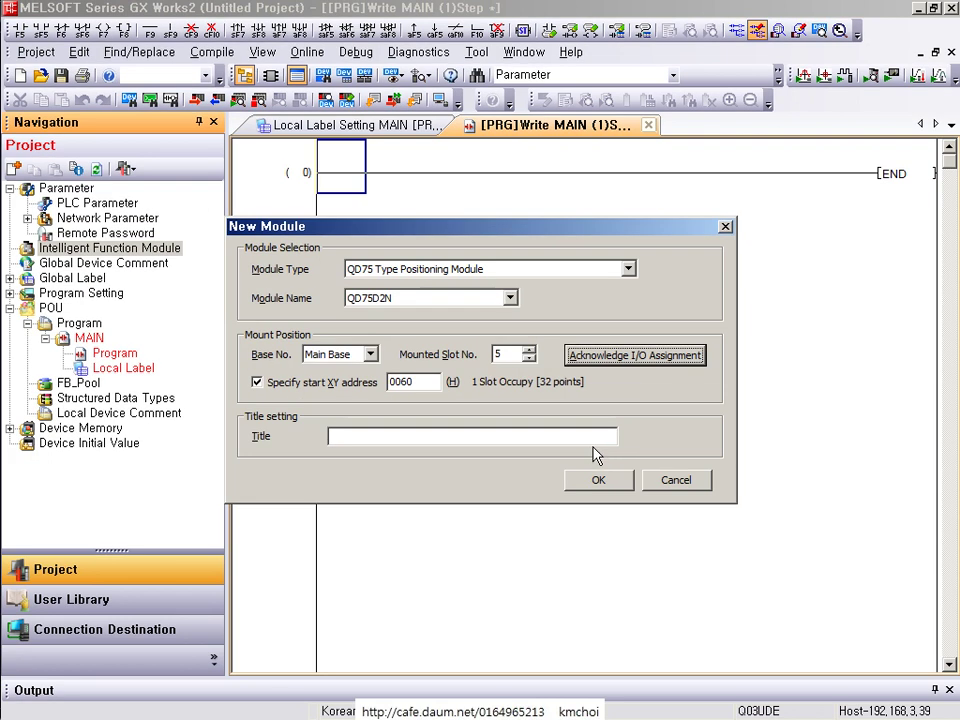
pyautogui.click(850, 633)
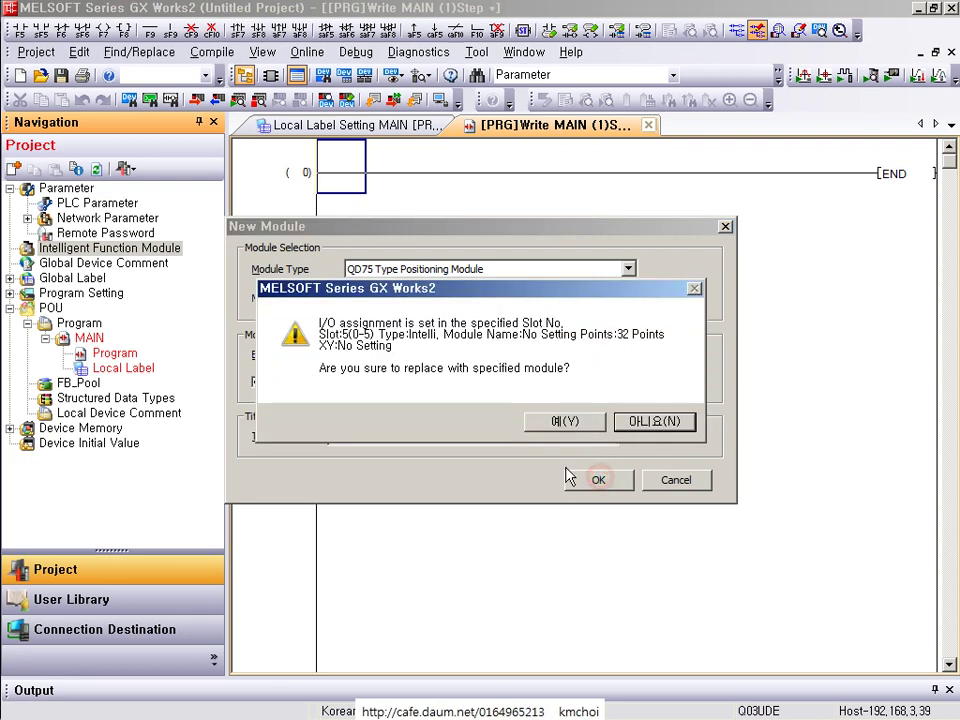
pyautogui.click(770, 640)
# Step: Open the QD75D2N module's parameters and set the unit setting of Axis #1 to 0:mm
pyautogui.doubleClick(110, 263)
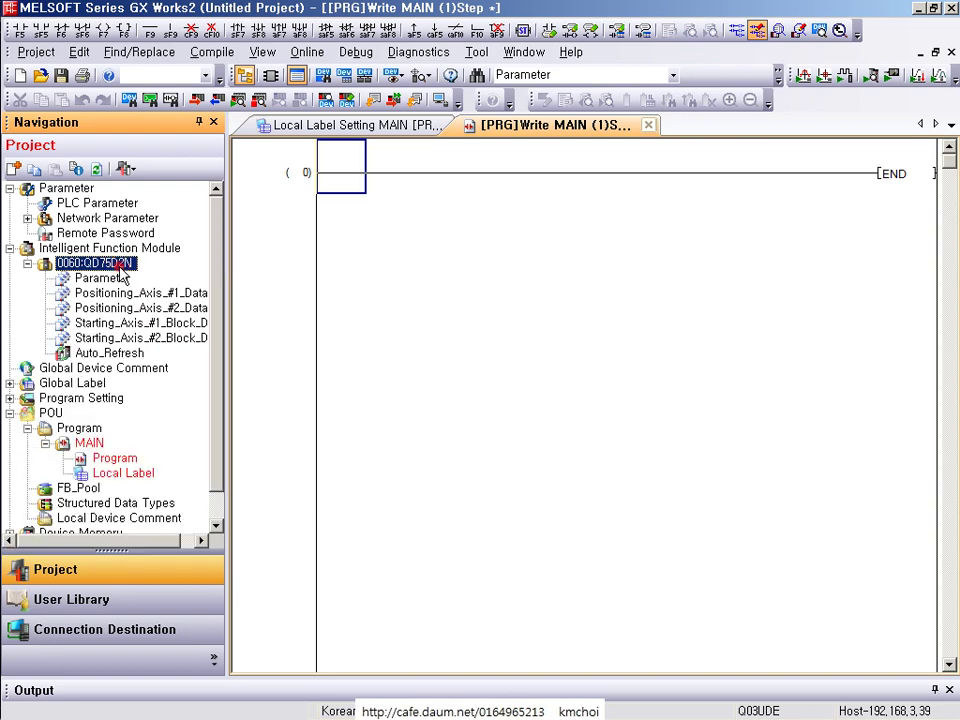
pyautogui.doubleClick(101, 278)
pyautogui.click(455, 241)
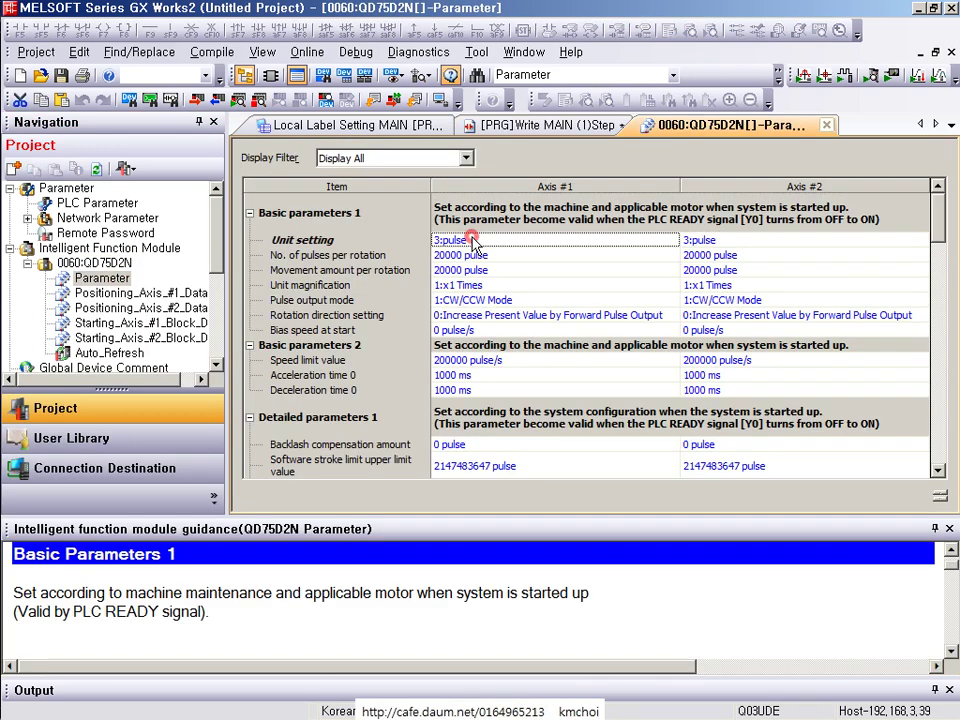
pyautogui.click(455, 241)
pyautogui.click(476, 268)
pyautogui.press('Up')
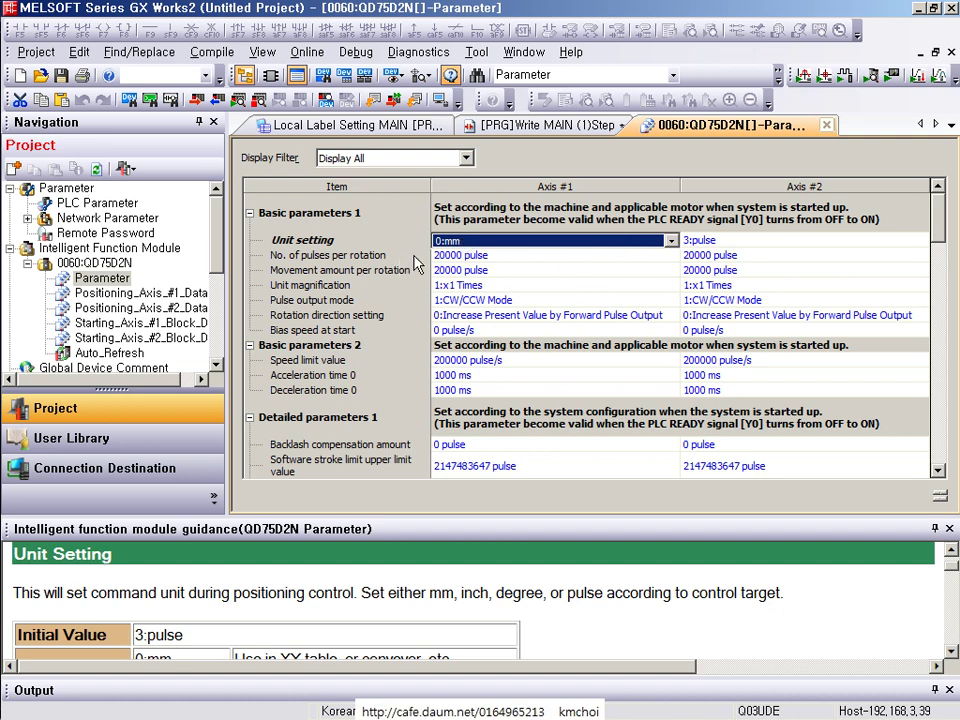
# Step: Set Axis #1's number of pulses per rotation to 8192 and its movement amount per rotation to 5000 um
pyautogui.click(445, 256)
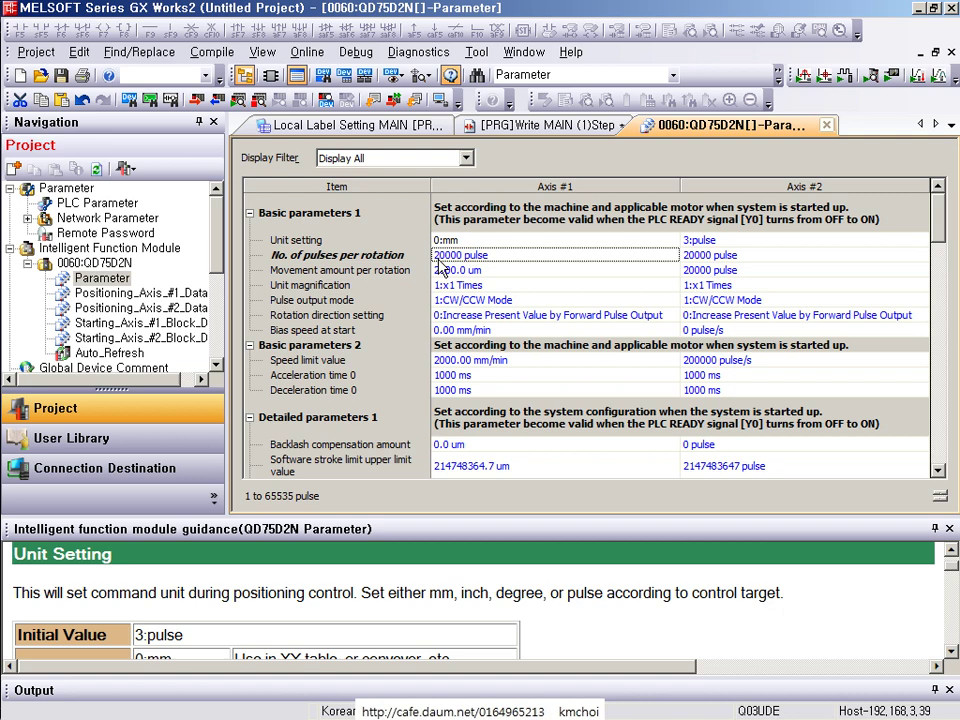
pyautogui.doubleClick(499, 257)
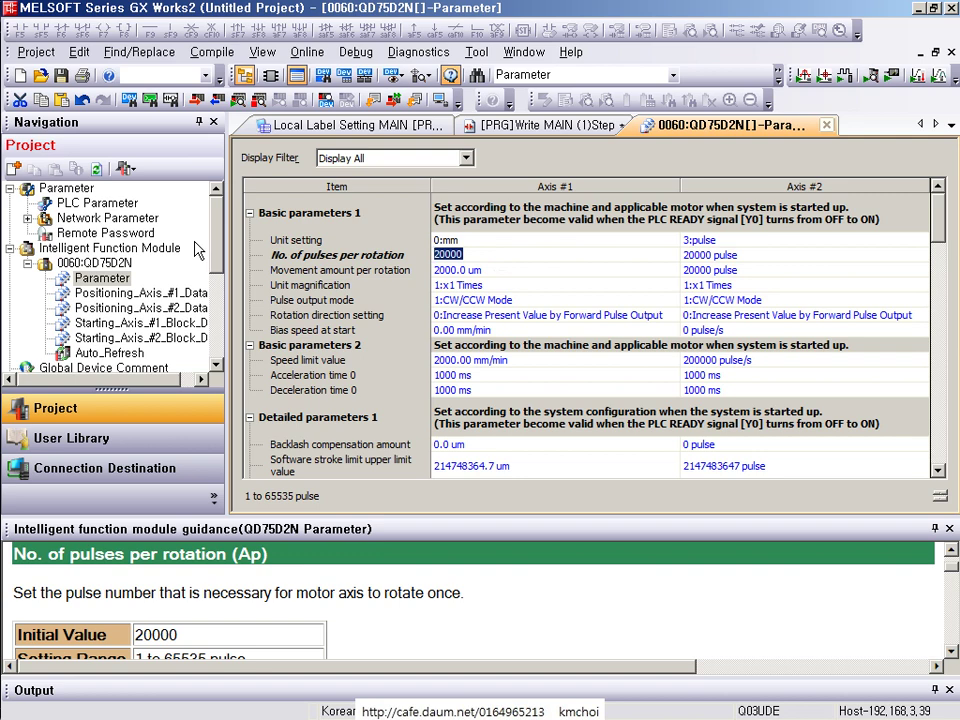
pyautogui.write('8192')
pyautogui.press('Return')
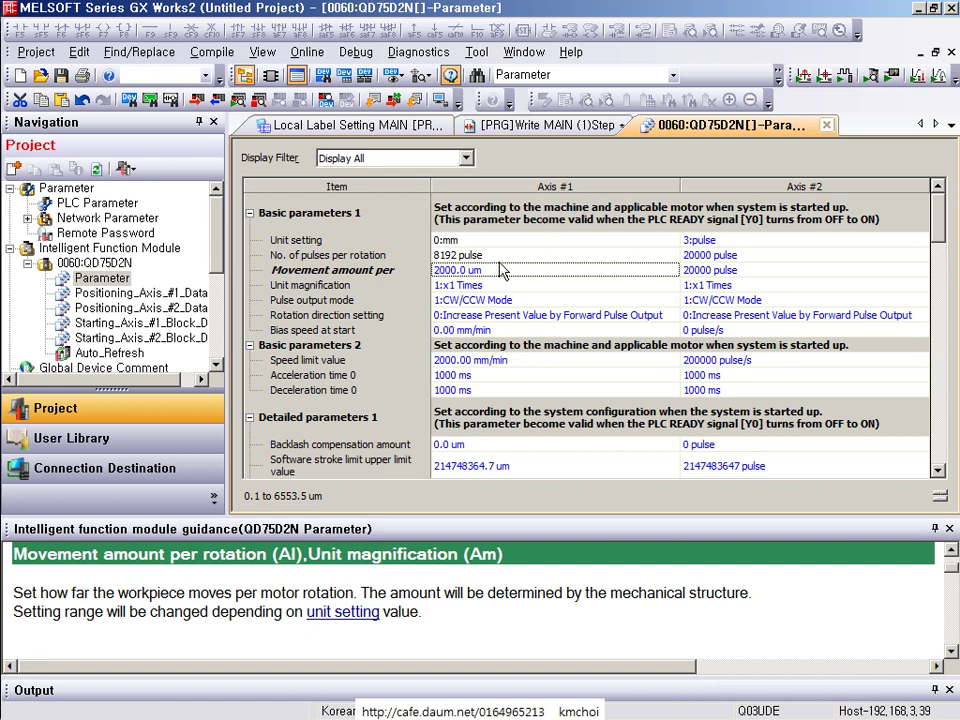
pyautogui.write('5000')
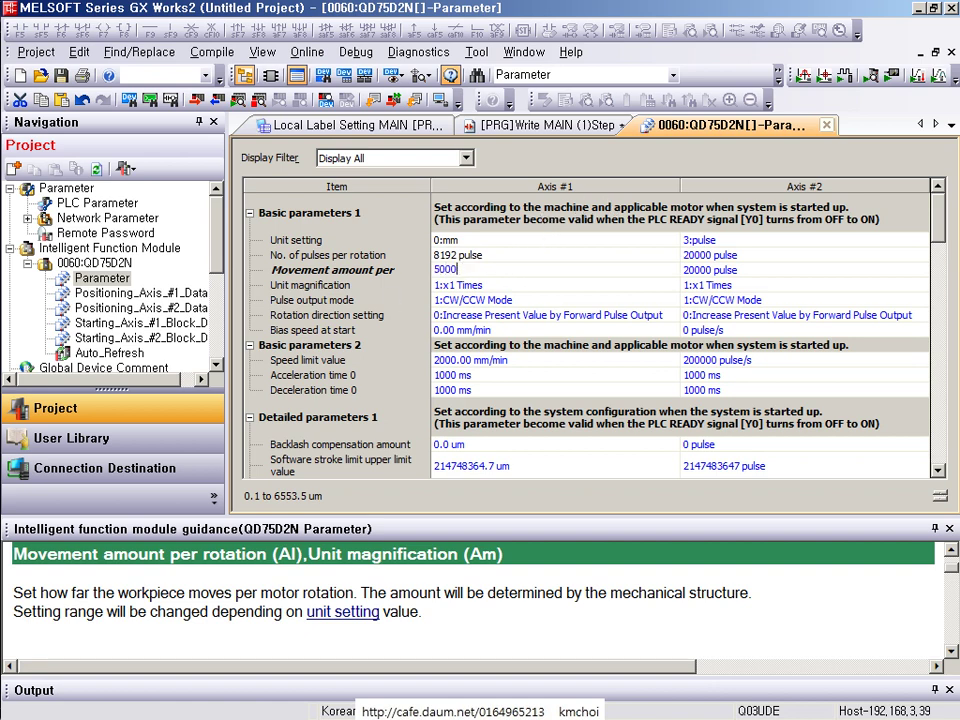
pyautogui.press('Return')
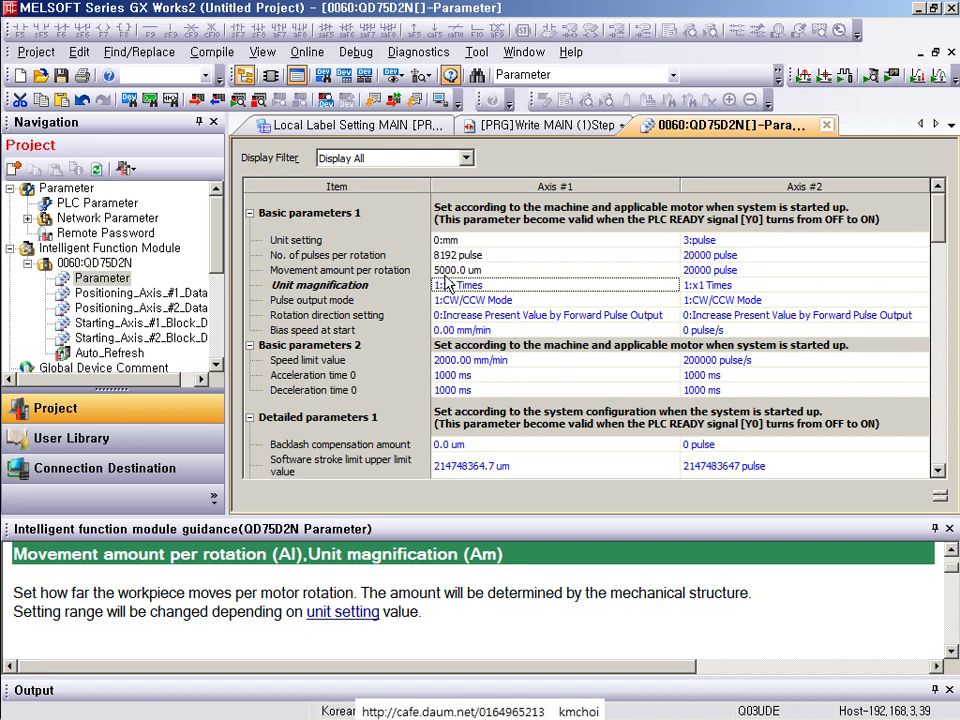
# Step: Set Axis #1's acceleration time 0 and deceleration time 0 to 500 ms in basic parameters 2
pyautogui.scroll(-2, 447, 284)
pyautogui.click(488, 294)
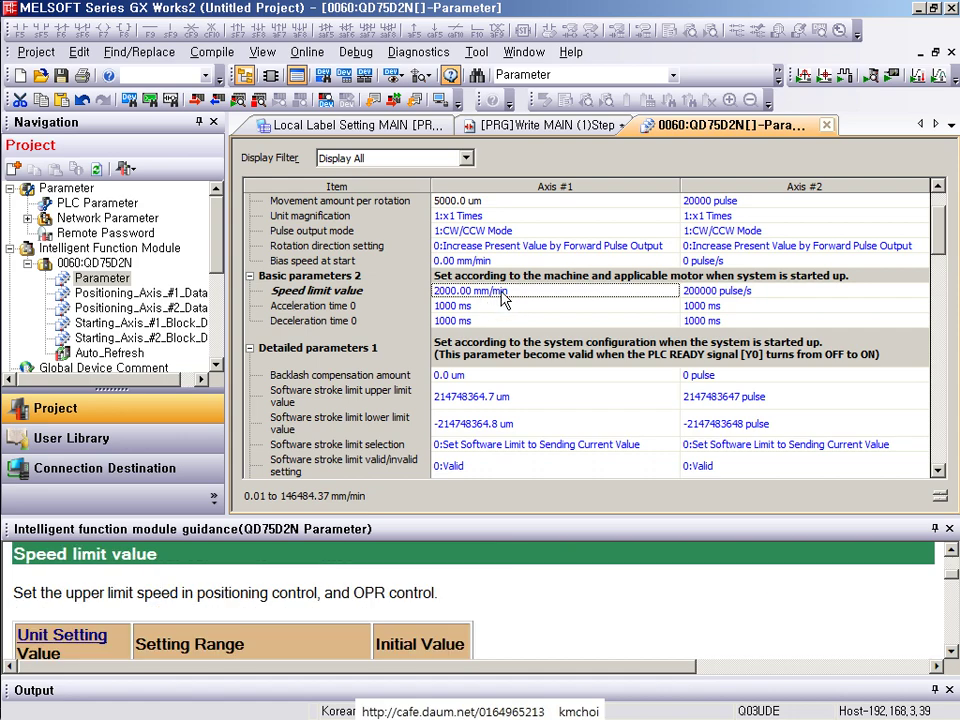
pyautogui.scroll(-5, 478, 315)
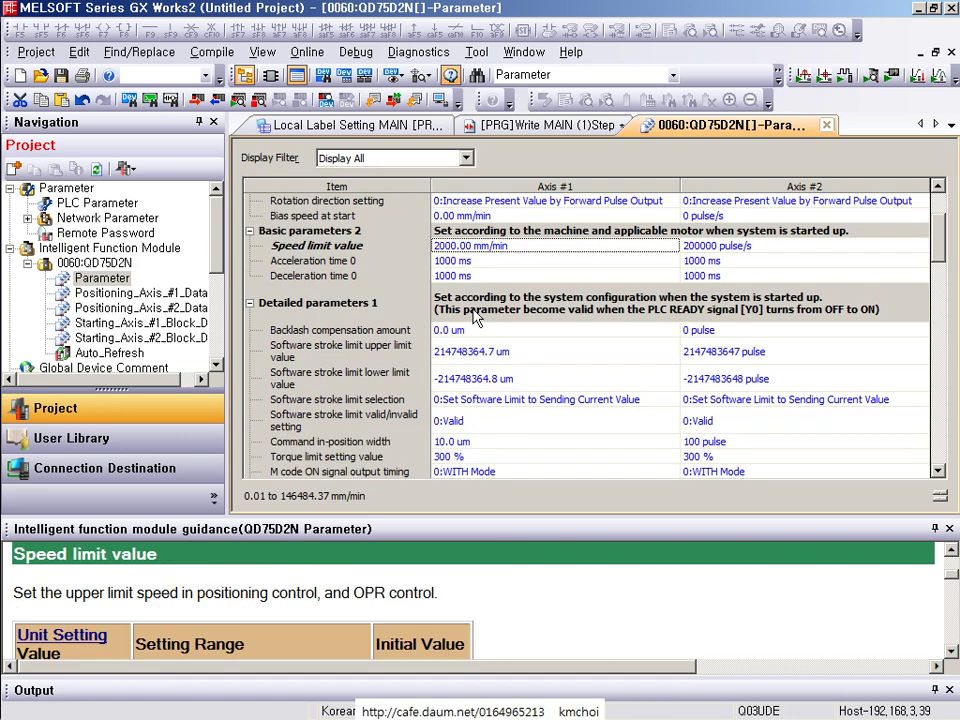
pyautogui.scroll(5, 470, 332)
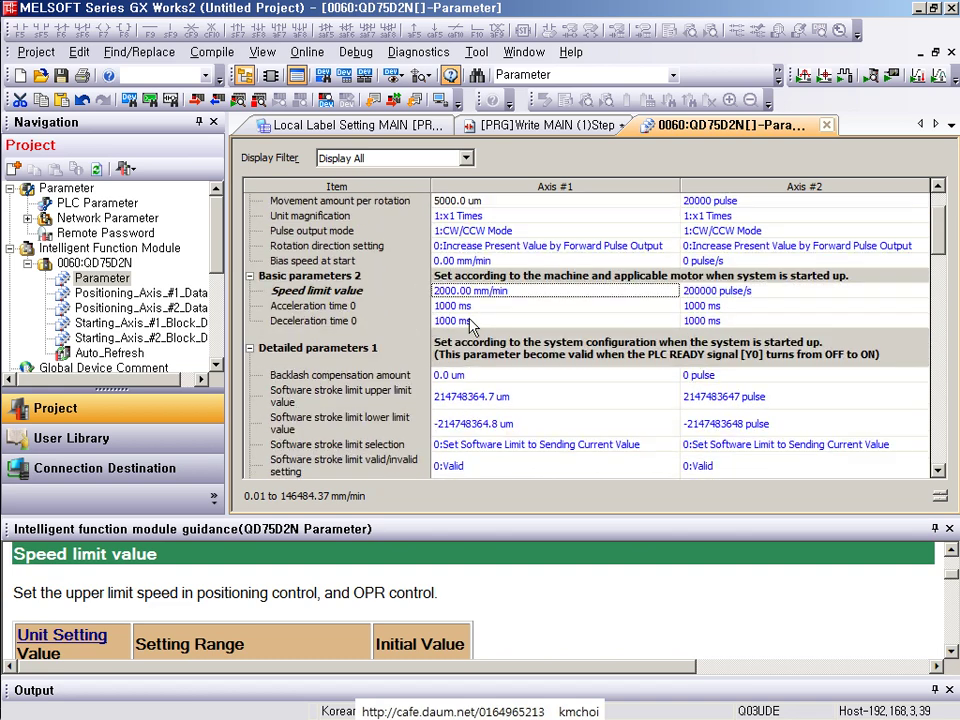
pyautogui.click(465, 306)
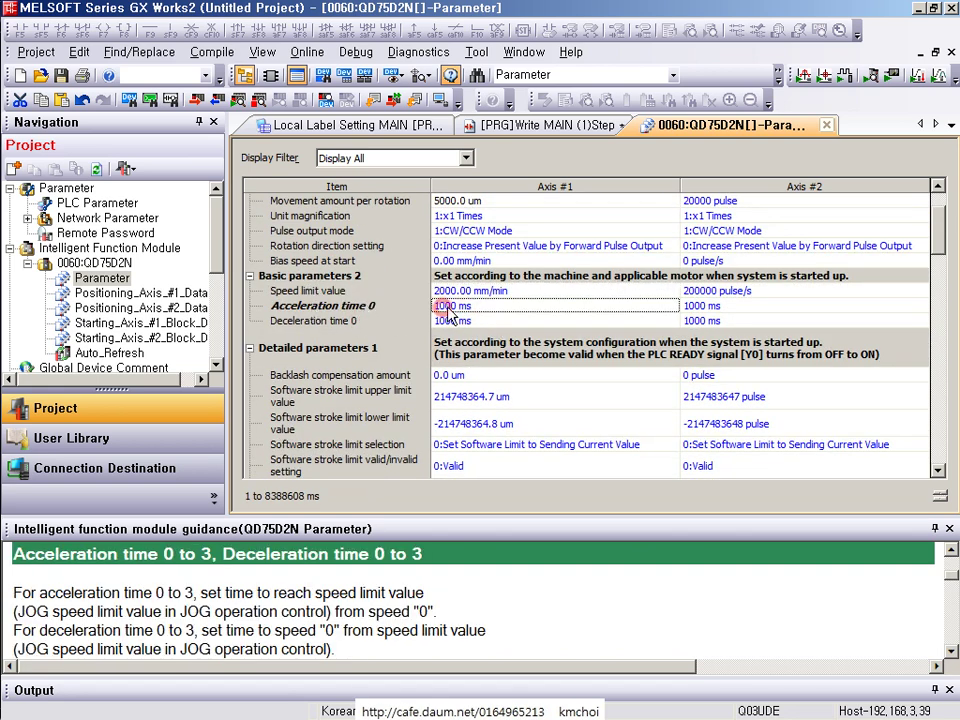
pyautogui.click(470, 305)
pyautogui.doubleClick(491, 308)
pyautogui.write('5')
pyautogui.press('Return')
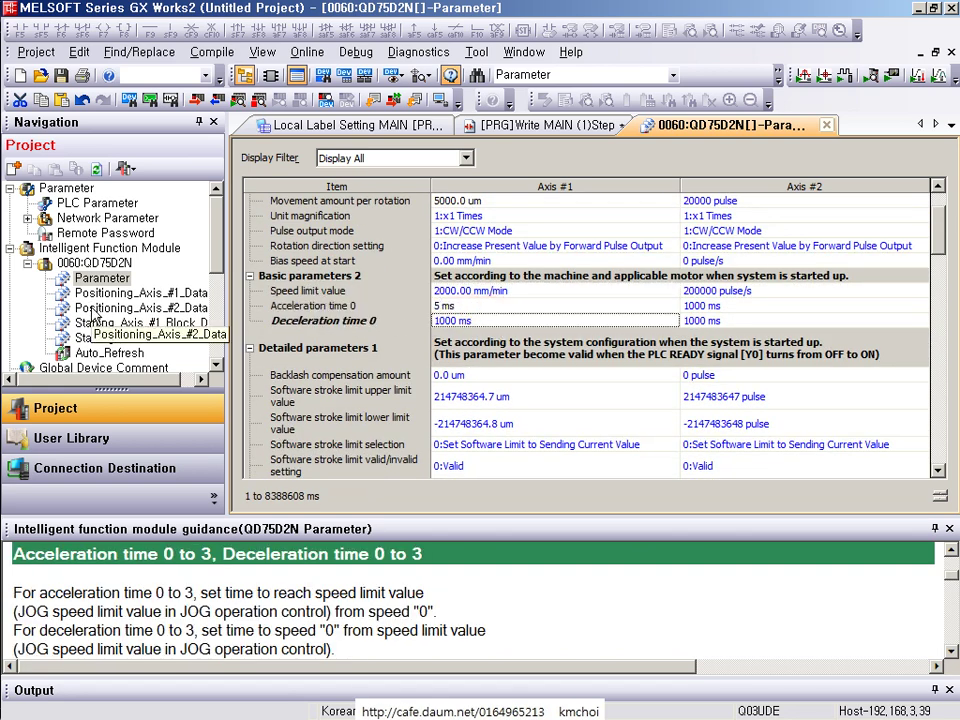
pyautogui.press('Up')
pyautogui.write('500')
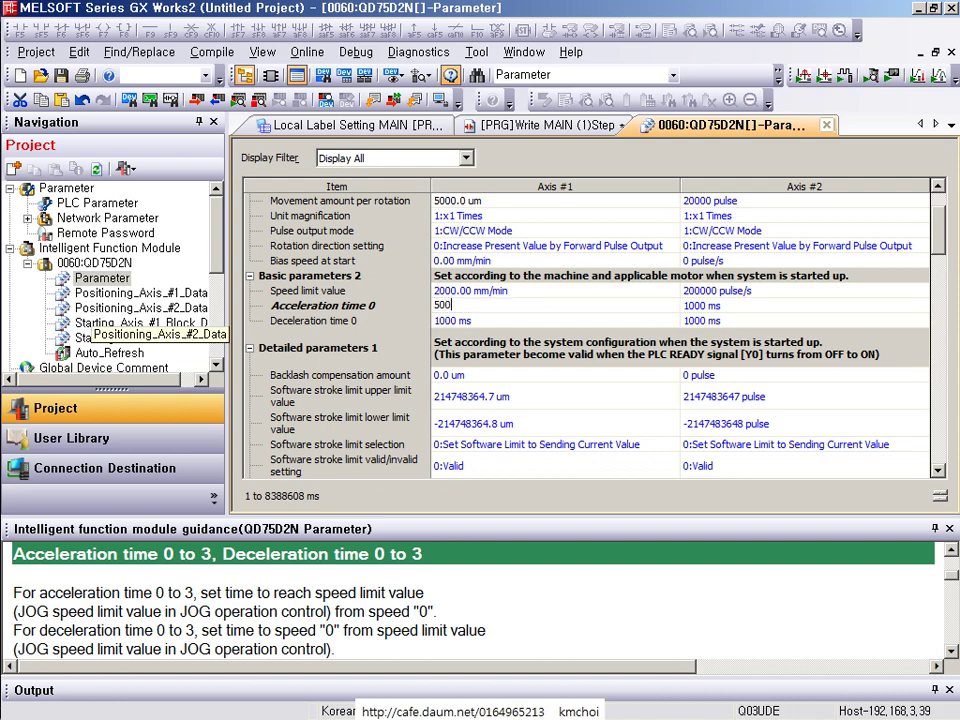
pyautogui.press('Return')
pyautogui.write('500')
pyautogui.press('Return')
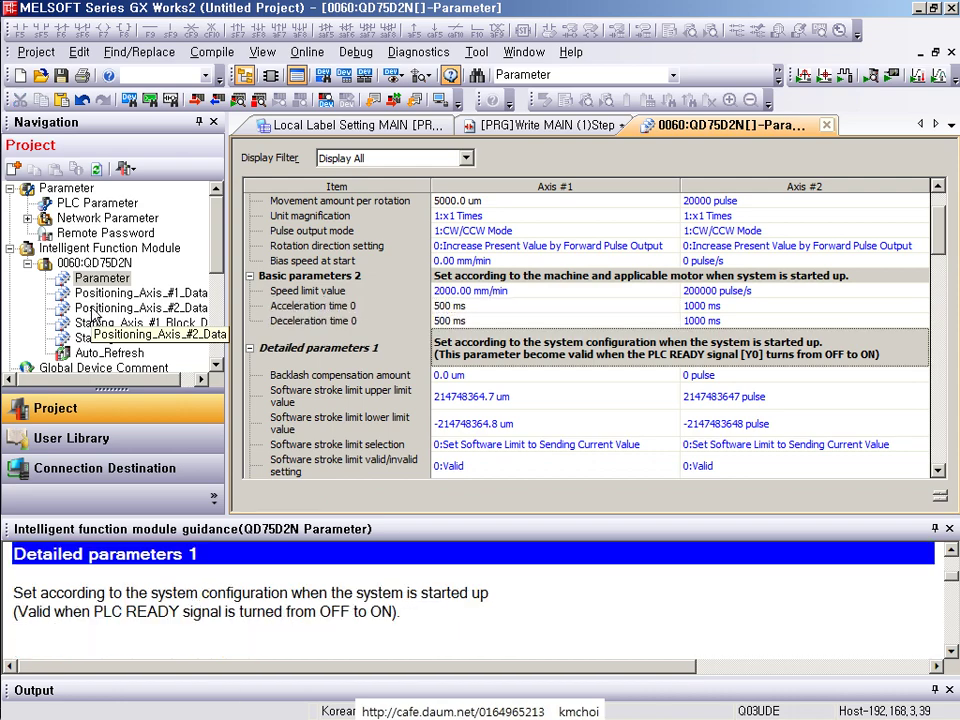
# Step: Set Axis #1's acceleration time 1 and deceleration time 1 to 500 ms in detailed parameters 2
pyautogui.scroll(-12, 97, 315)
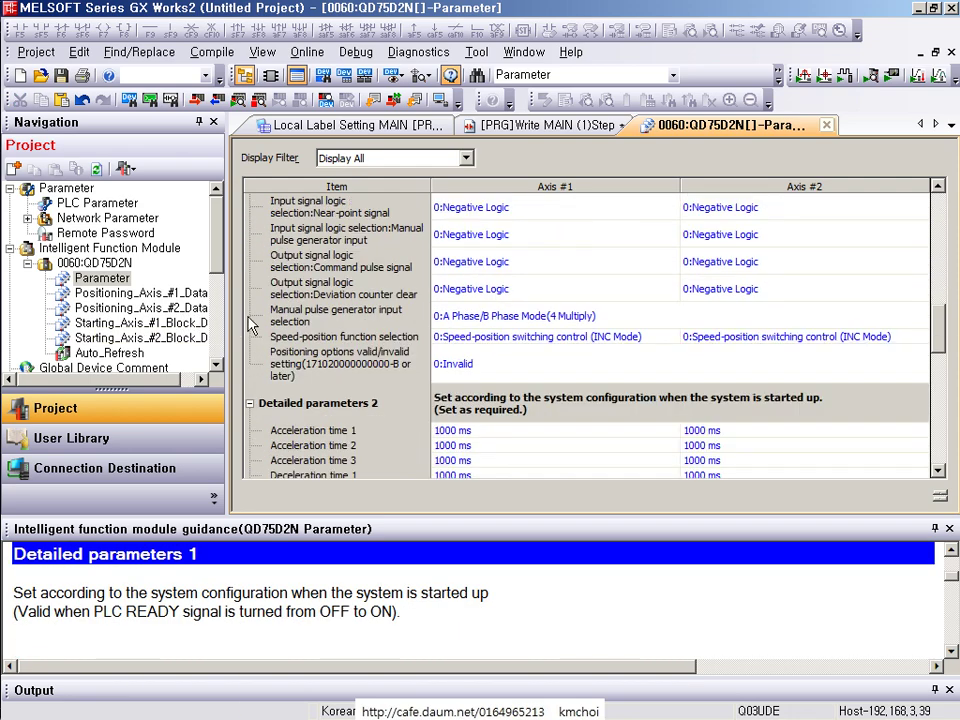
pyautogui.click(467, 284)
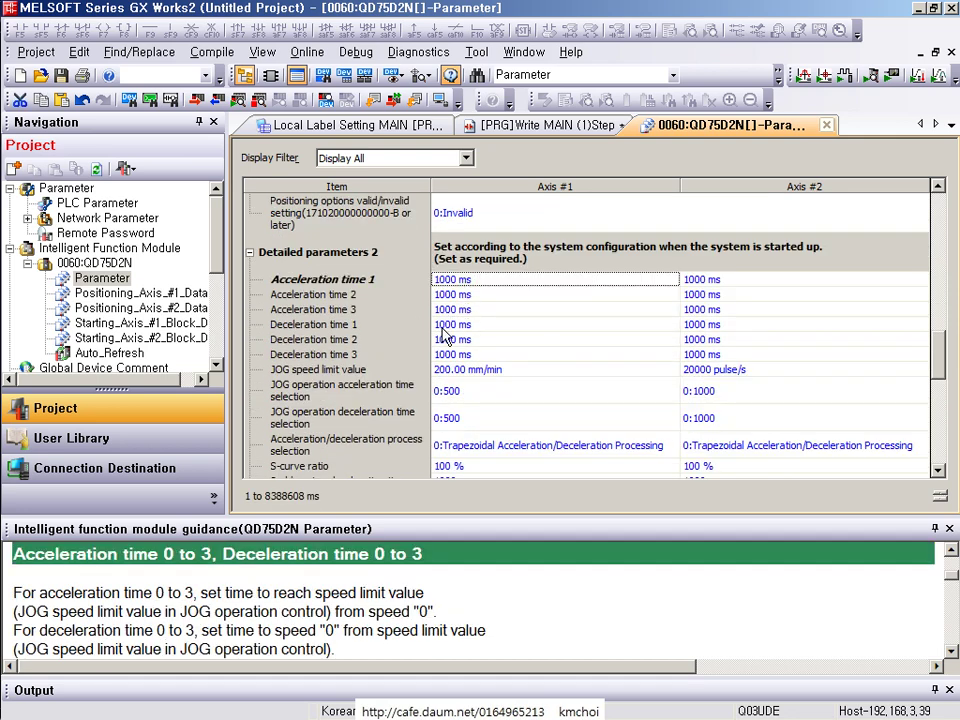
pyautogui.click(447, 325)
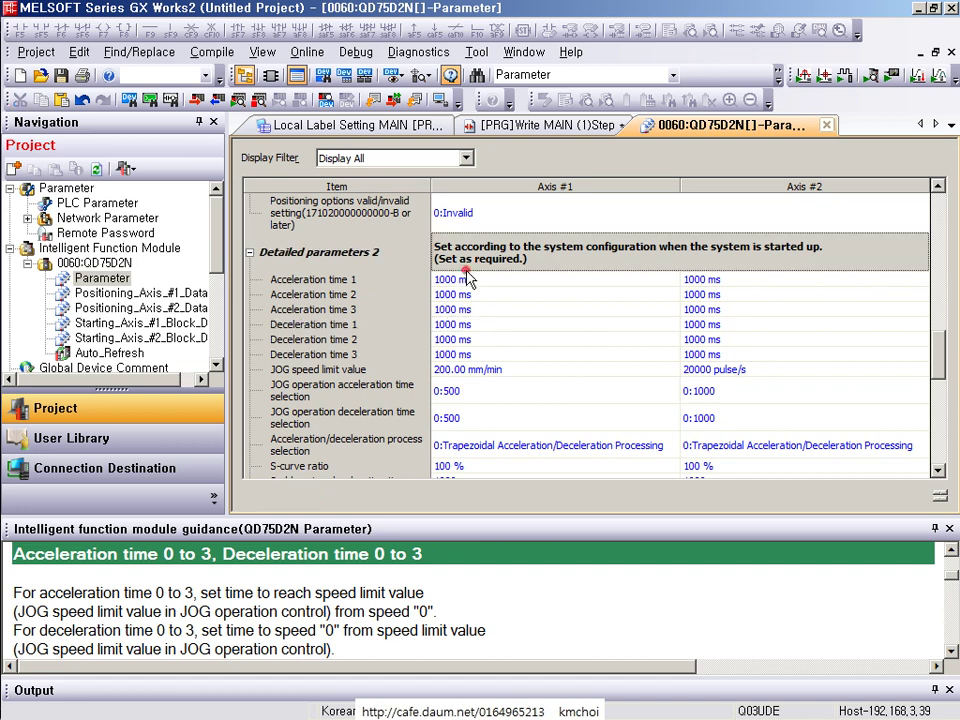
pyautogui.click(450, 281)
pyautogui.write('500')
pyautogui.press('Return')
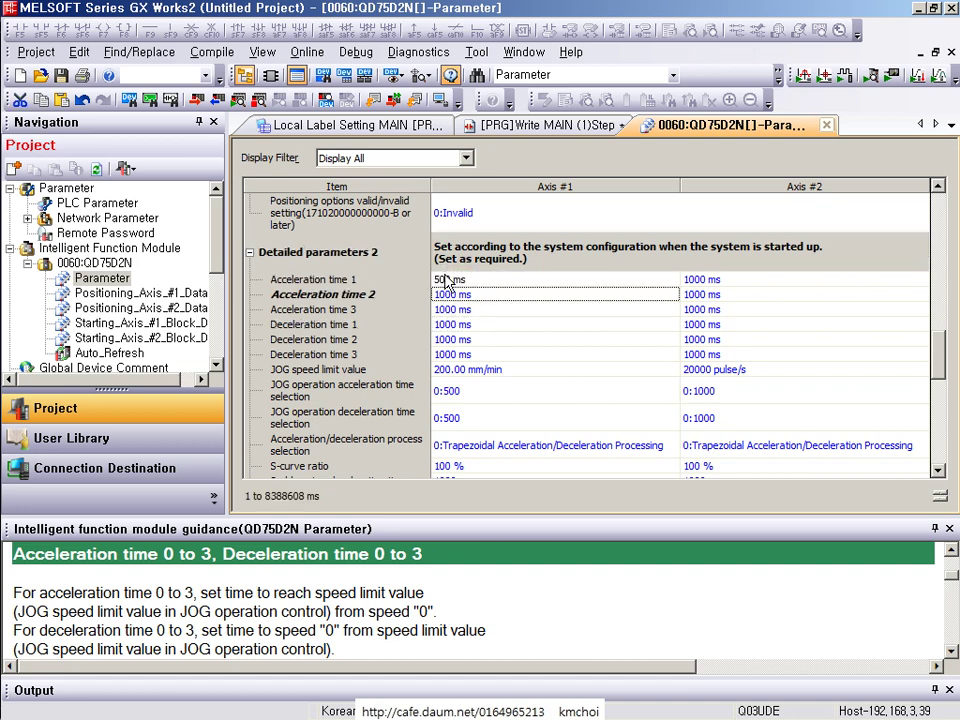
pyautogui.press('Down')
pyautogui.press('Down')
pyautogui.write('500')
pyautogui.press('Return')
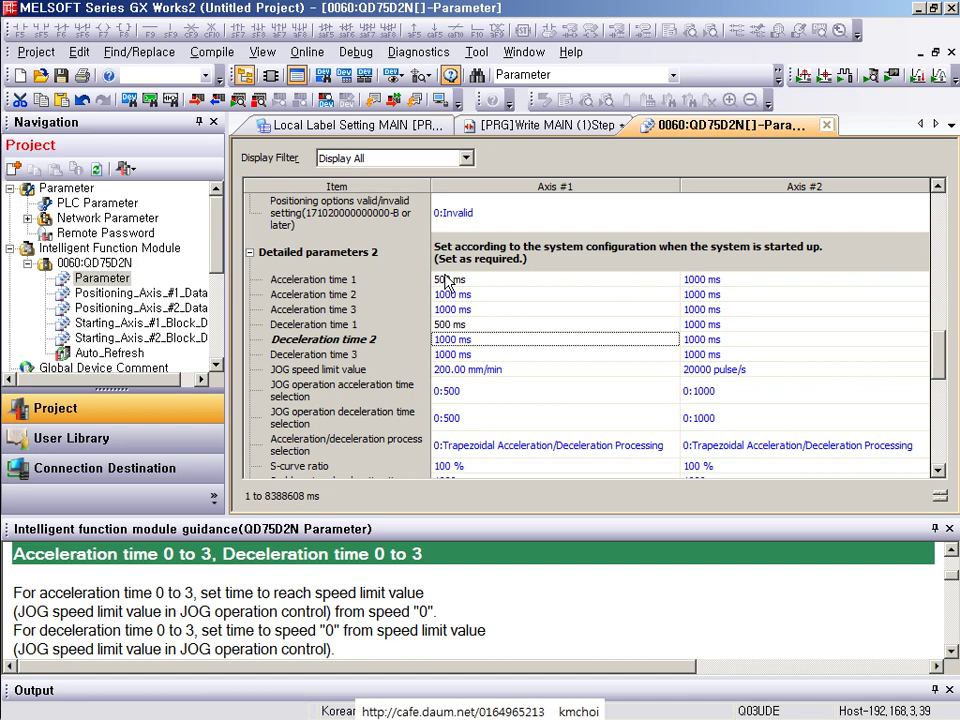
# Step: Set Axis #1's JOG speed limit value to 1000 mm/min
pyautogui.click(497, 371)
pyautogui.click(509, 371)
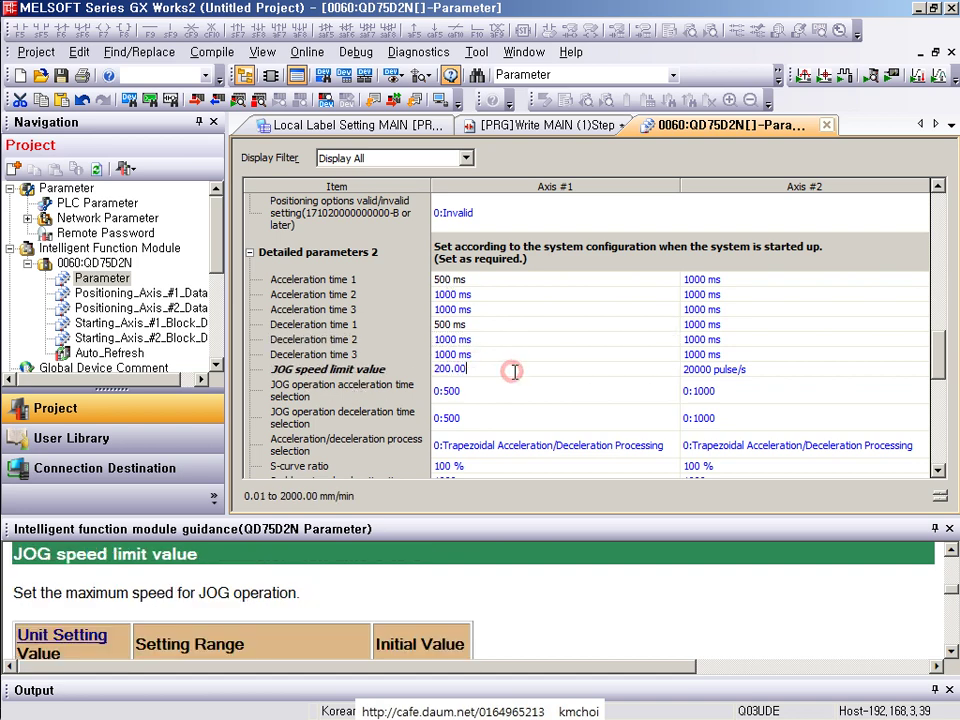
pyautogui.doubleClick(509, 371)
pyautogui.write('10')
pyautogui.press('Return')
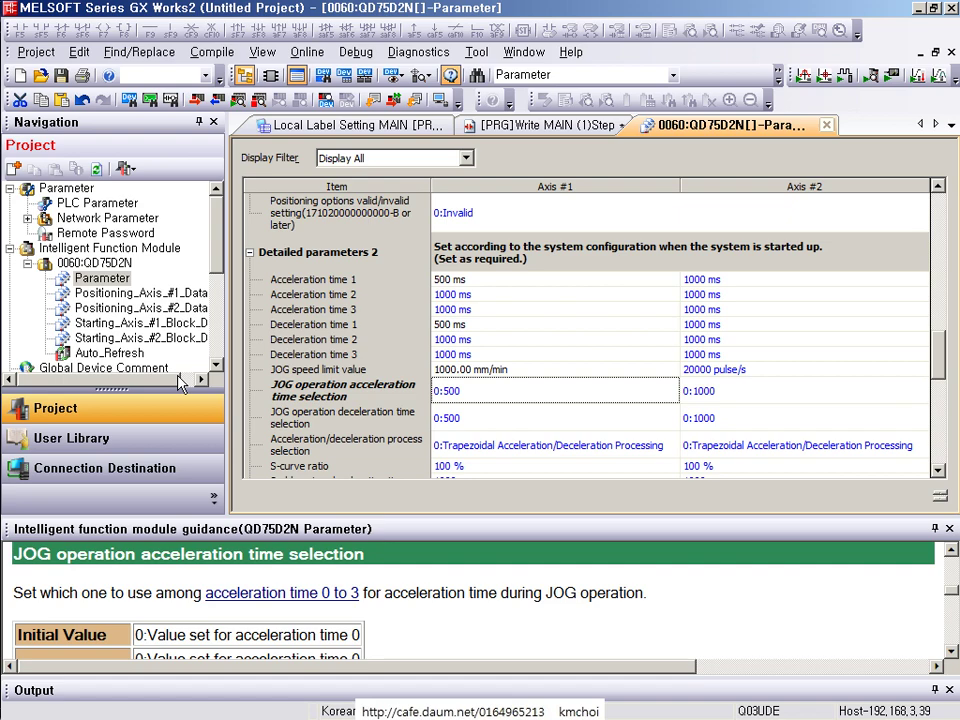
# Step: Set Axis #1's OPR direction to 1:Reverse Direction(Address Decrease Direction) in the OPR basic parameters
pyautogui.scroll(-12, 580, 405)
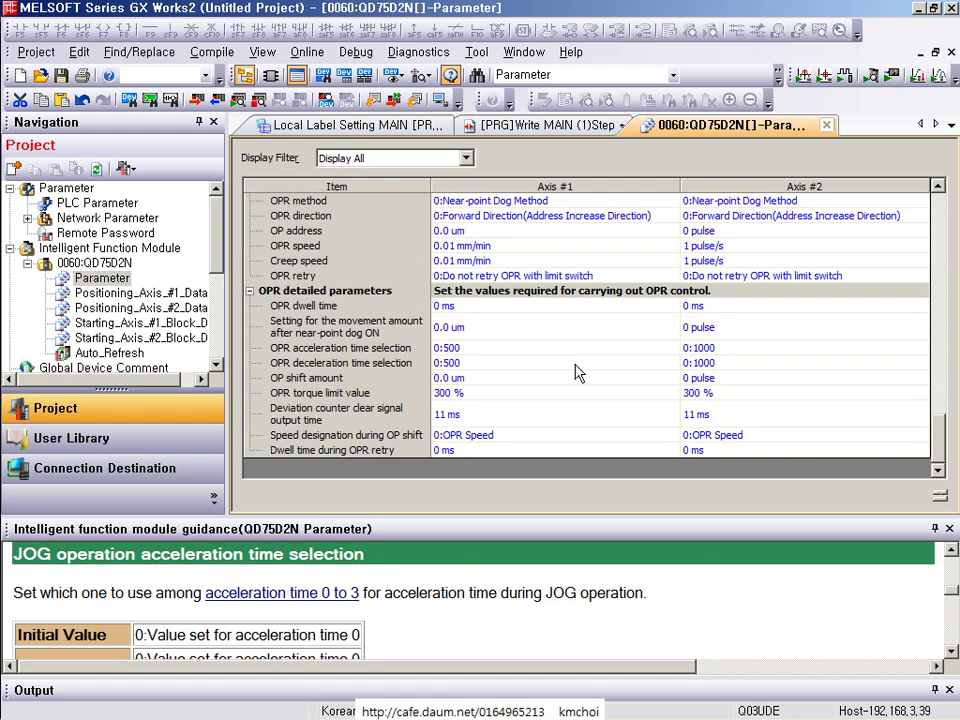
pyautogui.scroll(2, 463, 313)
pyautogui.click(463, 316)
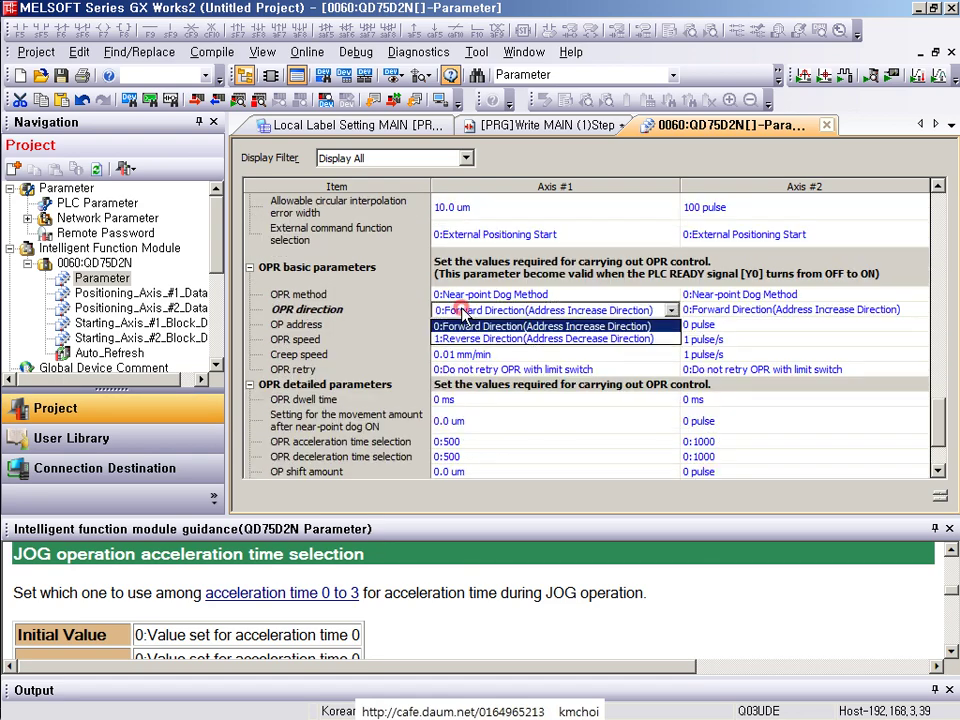
pyautogui.click(468, 340)
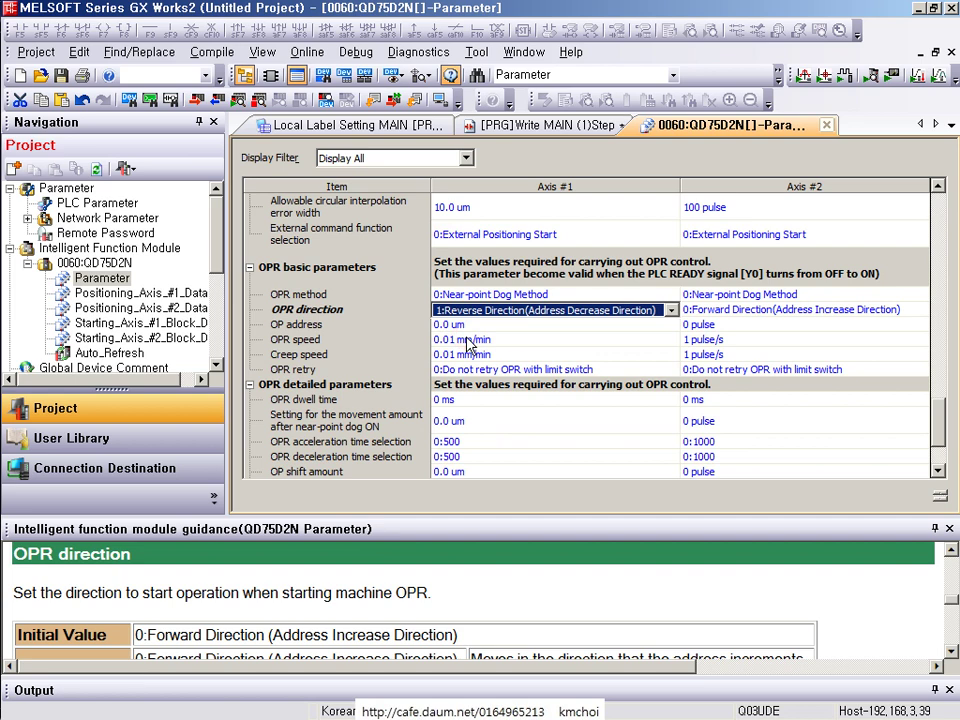
pyautogui.click(463, 311)
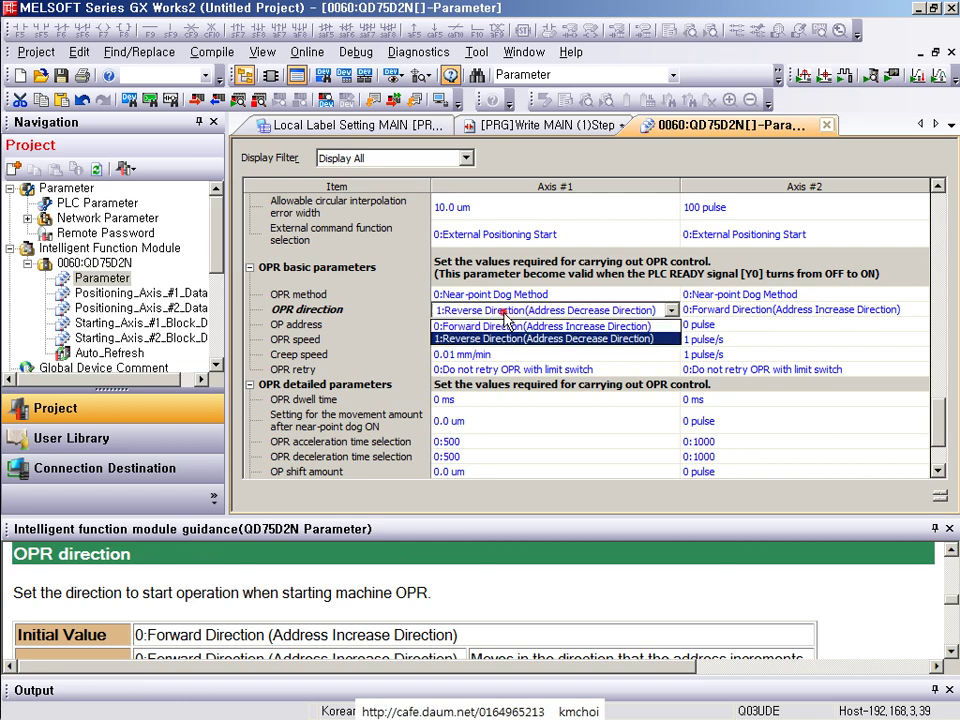
pyautogui.click(452, 323)
pyautogui.click(457, 296)
pyautogui.click(457, 310)
pyautogui.click(459, 312)
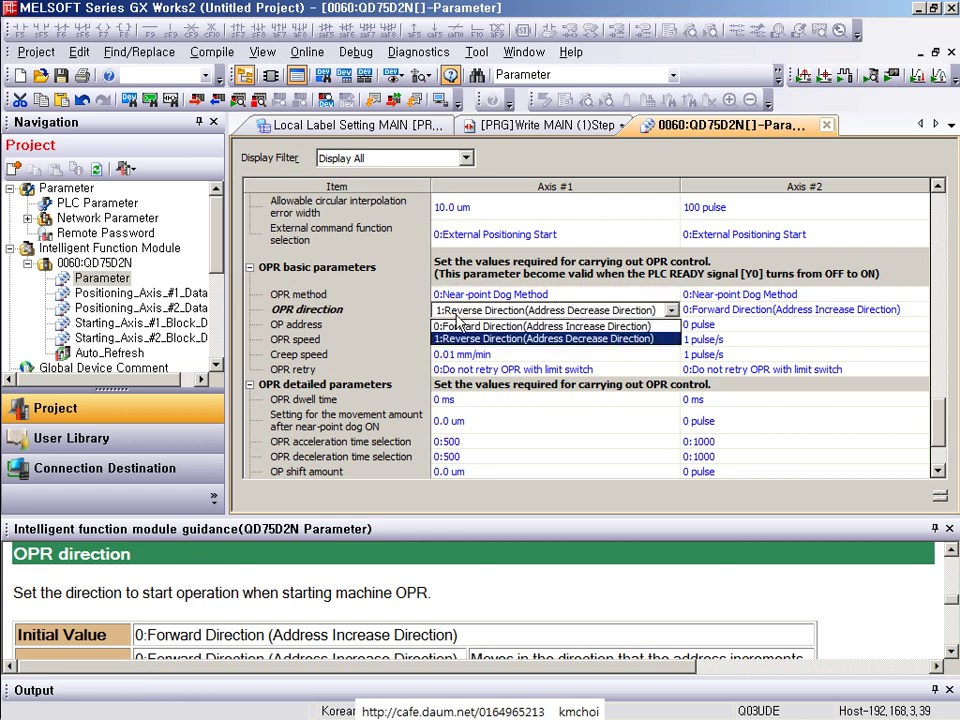
pyautogui.click(460, 313)
pyautogui.click(463, 325)
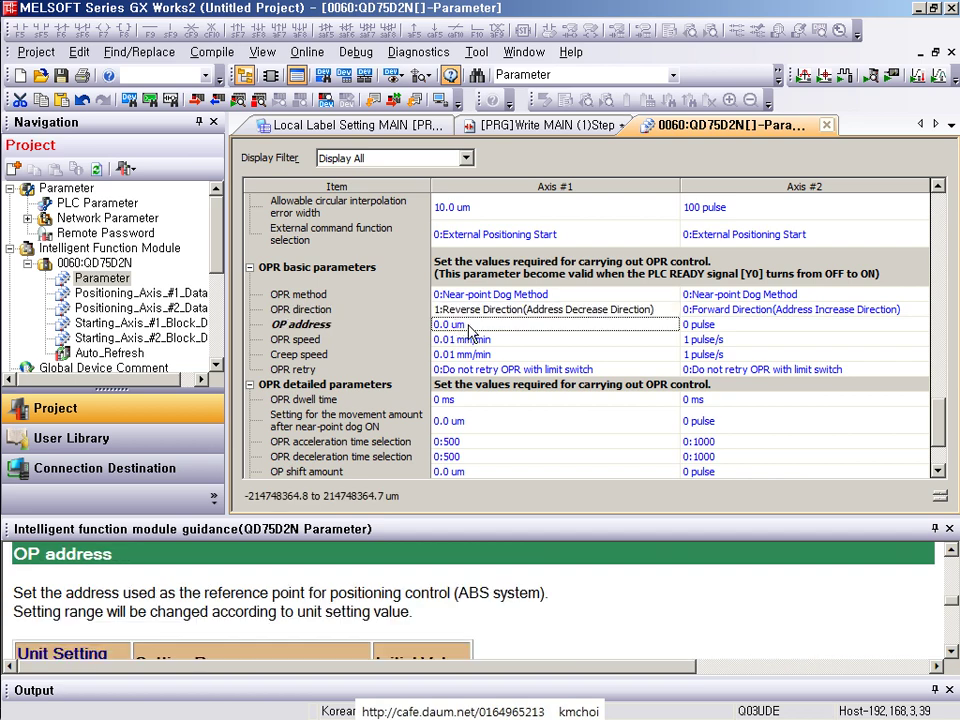
# Step: Set Axis #1's OPR speed to 1000 mm/min
pyautogui.click(440, 340)
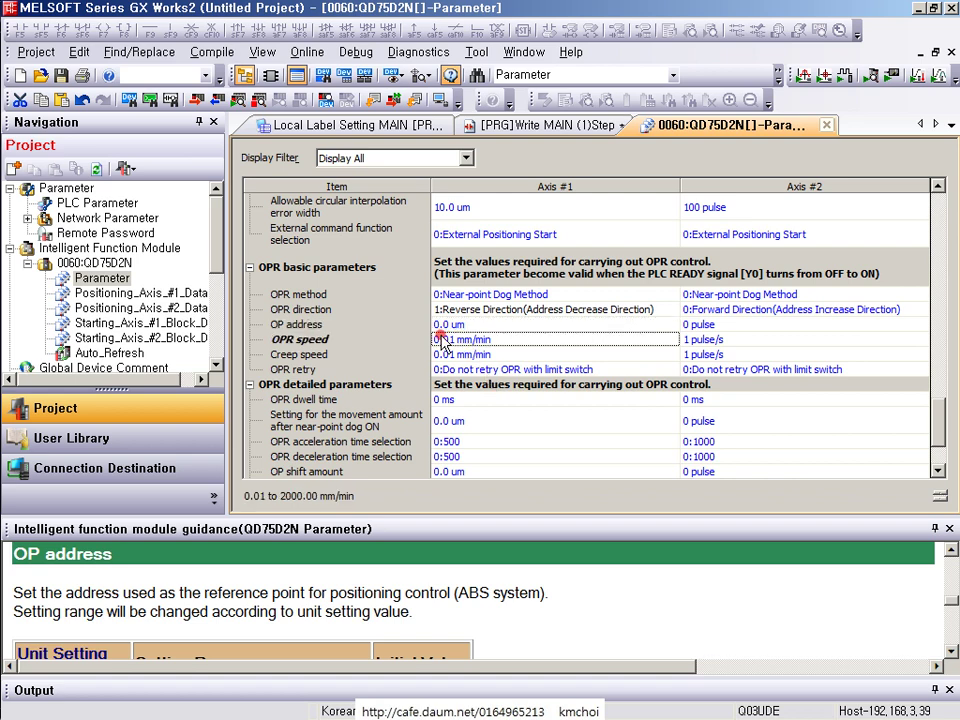
pyautogui.doubleClick(495, 339)
pyautogui.doubleClick(495, 339)
pyautogui.write('100')
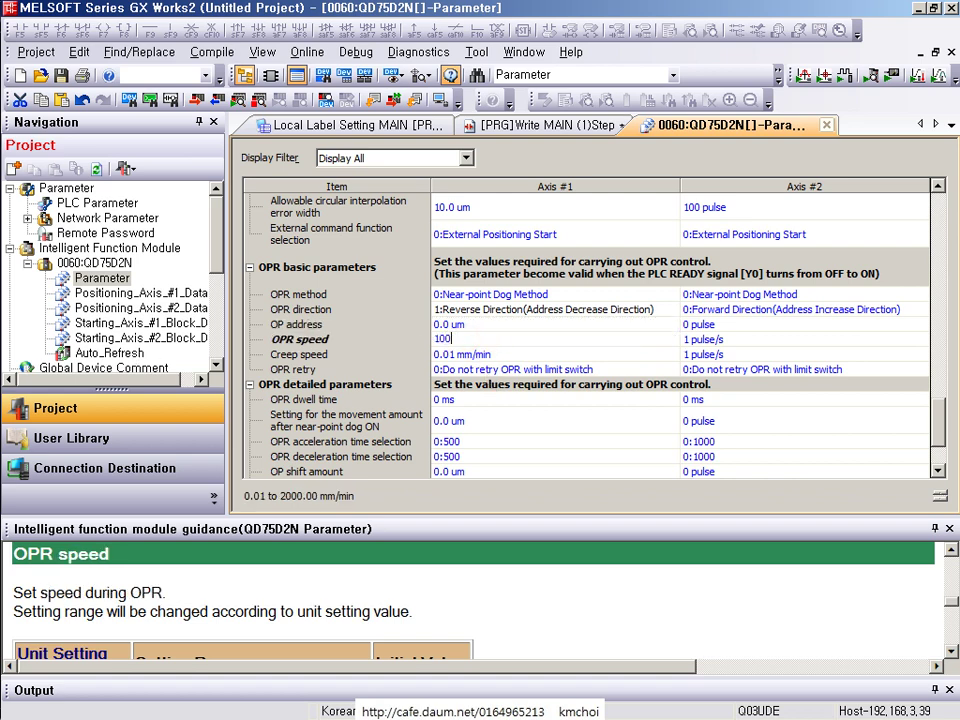
pyautogui.write('0')
pyautogui.press('Return')
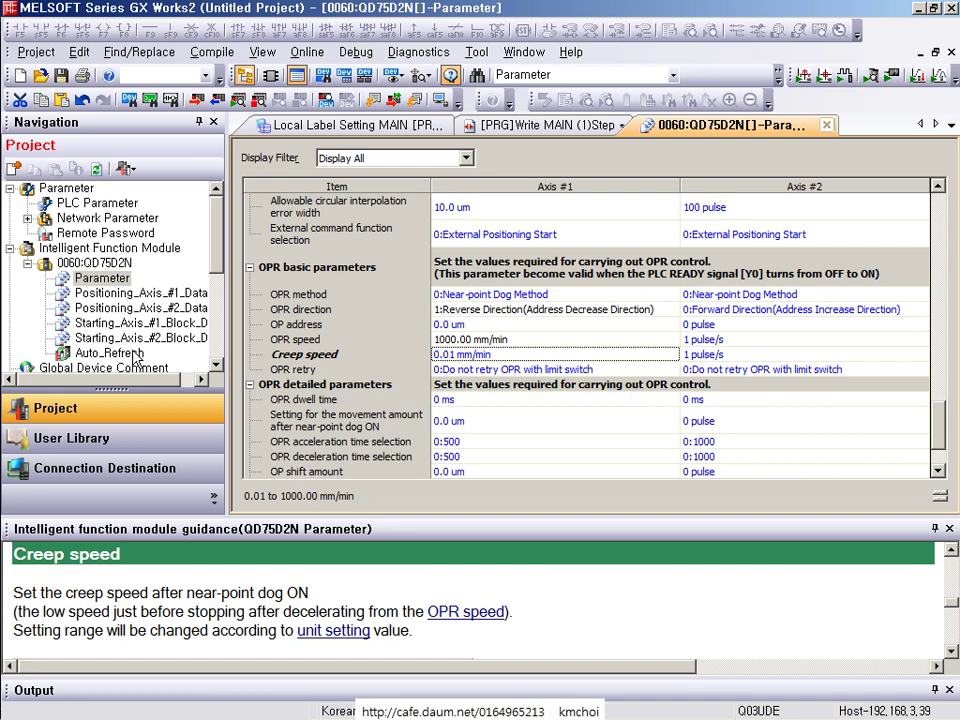
# Step: Set Axis #1's creep speed to 100 mm/min
pyautogui.write('10000')
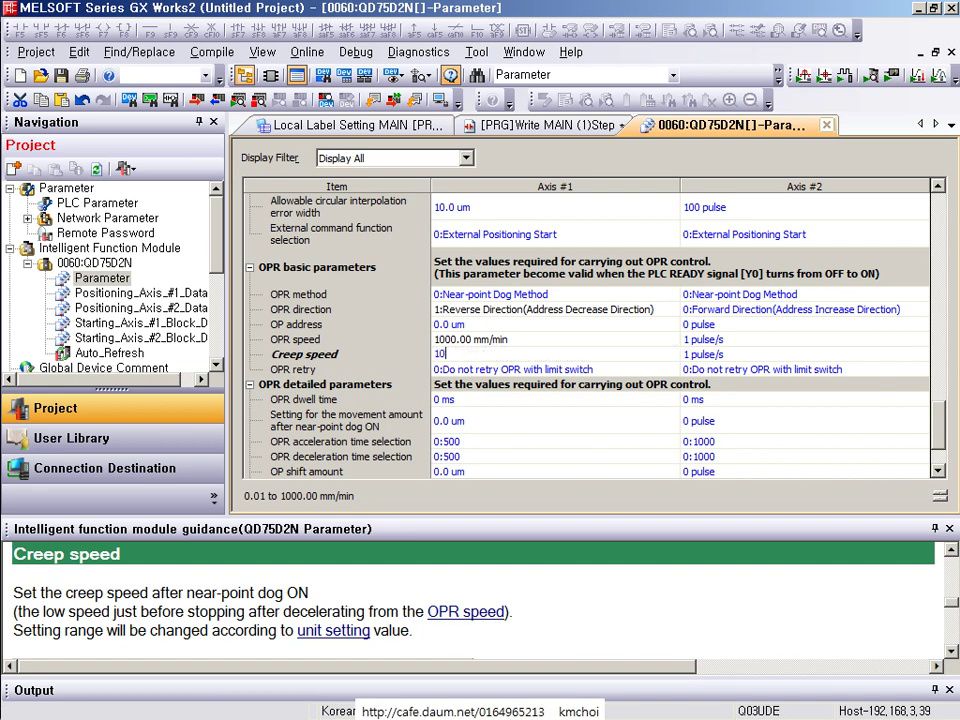
pyautogui.press('Return')
pyautogui.press('Return')
pyautogui.write('100')
pyautogui.press('Return')
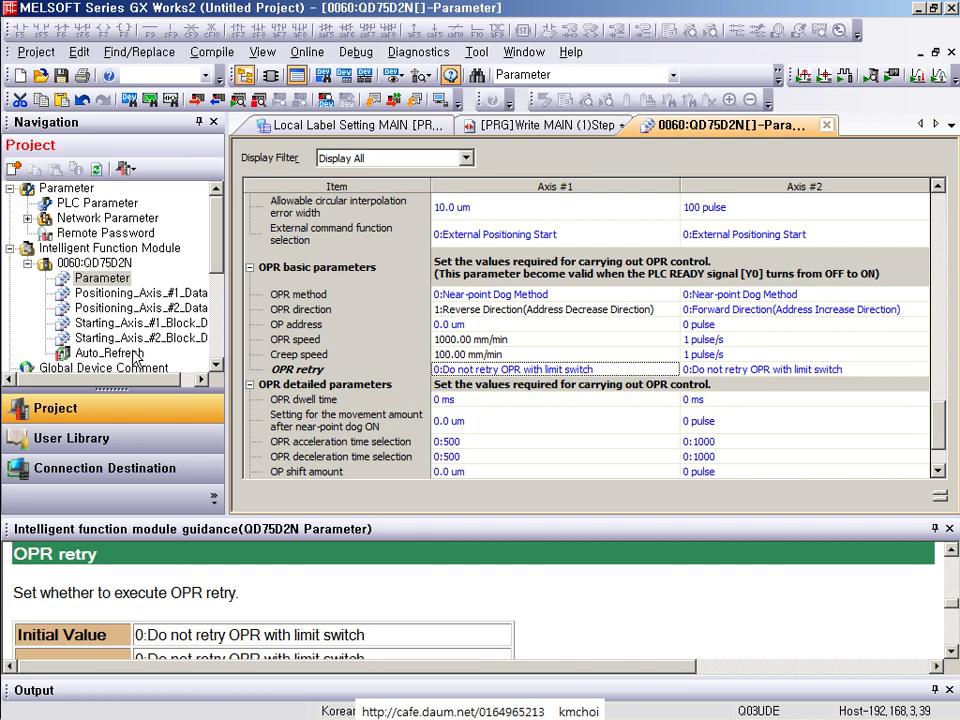
# Step: Set Axis #1's OPR retry to 1:Retry OPR with limit switch
pyautogui.click(463, 370)
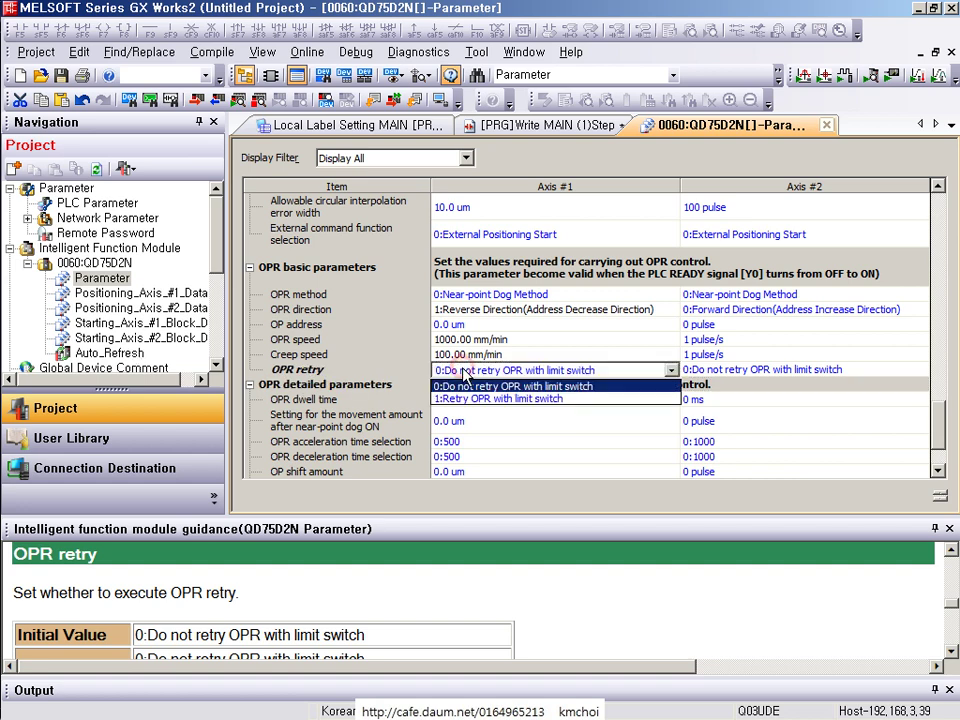
pyautogui.click(480, 398)
pyautogui.click(521, 421)
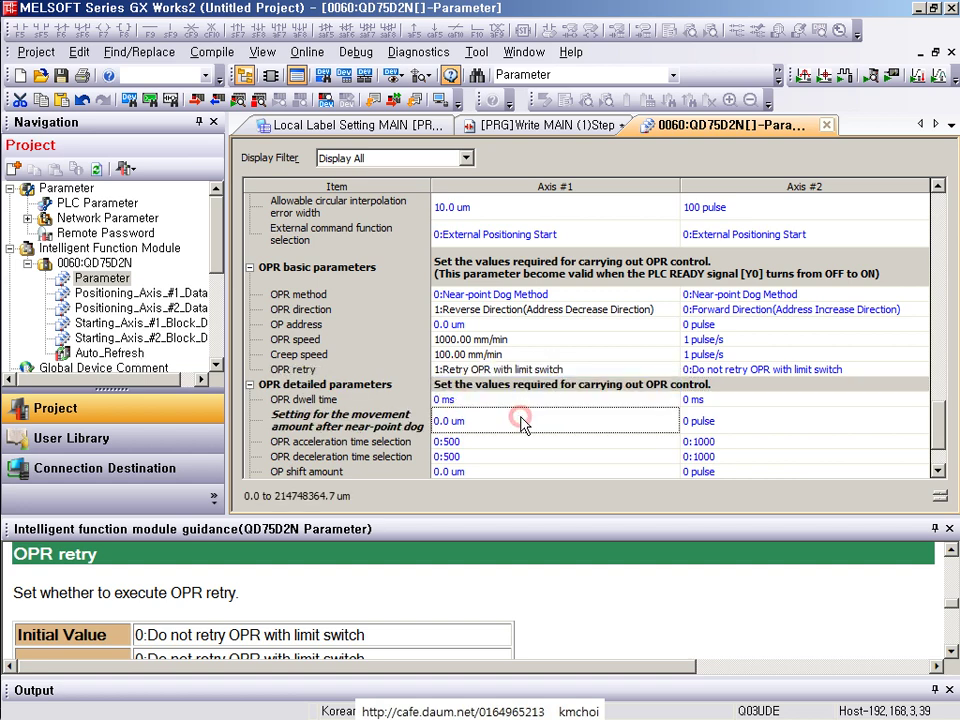
pyautogui.scroll(-2, 521, 421)
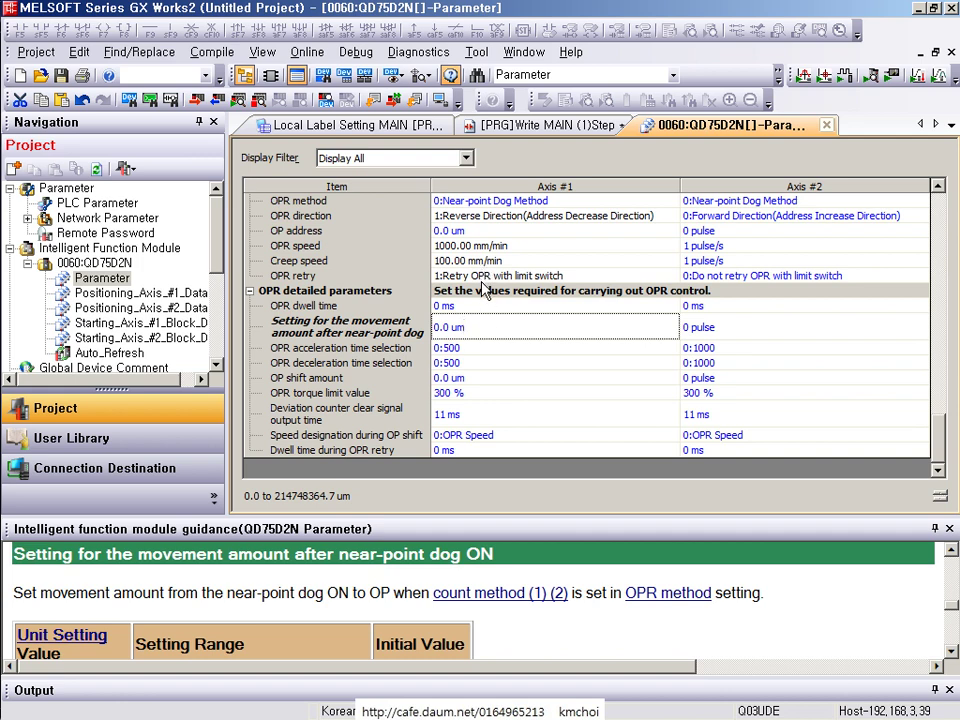
# Step: Open the Axis #1 positioning data and give data No. 1 the operation pattern 0:END and the control system 01h:ABS line 1
pyautogui.doubleClick(125, 294)
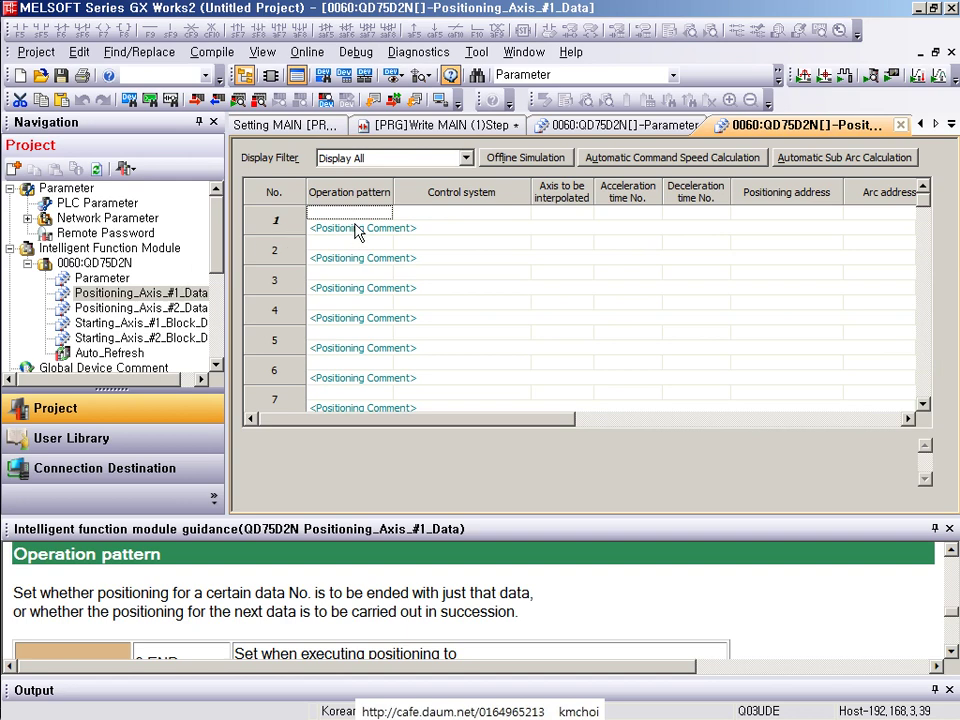
pyautogui.click(366, 213)
pyautogui.click(335, 225)
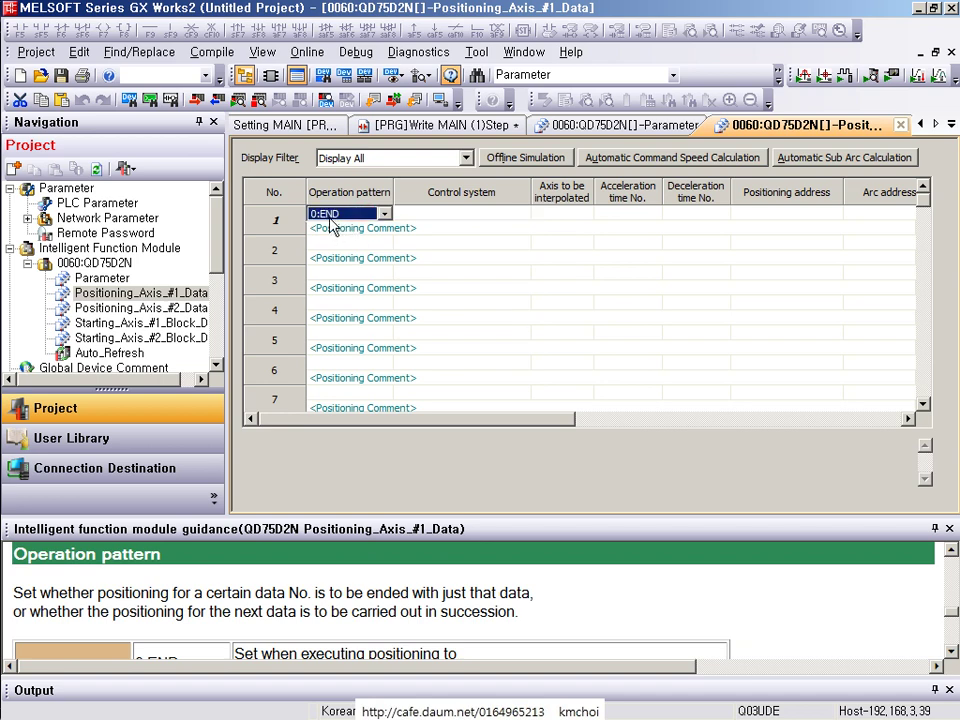
pyautogui.click(329, 225)
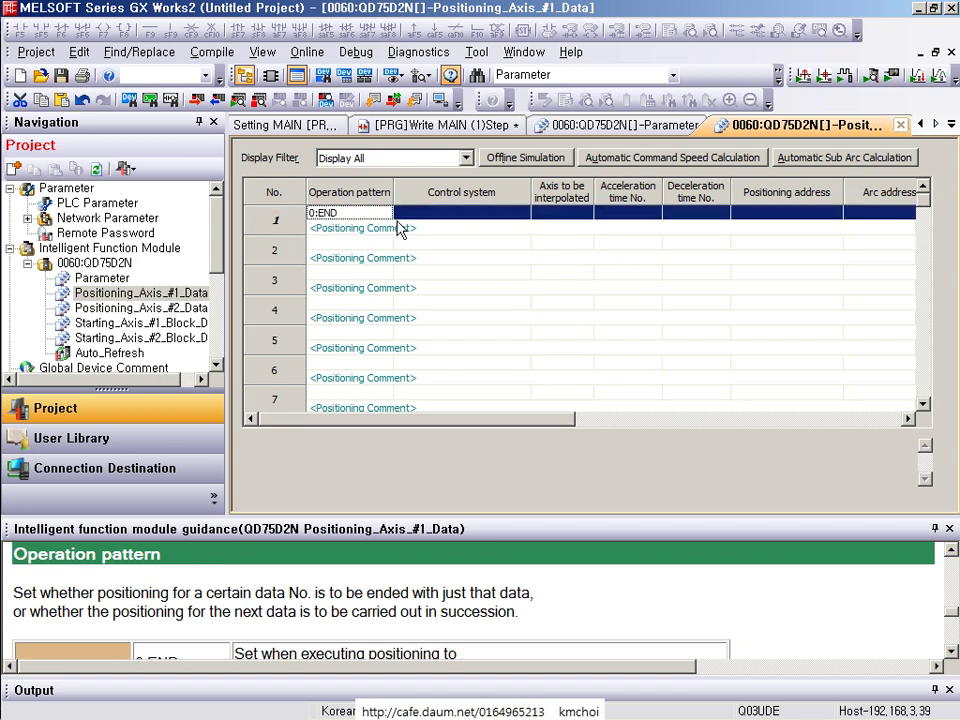
pyautogui.click(450, 214)
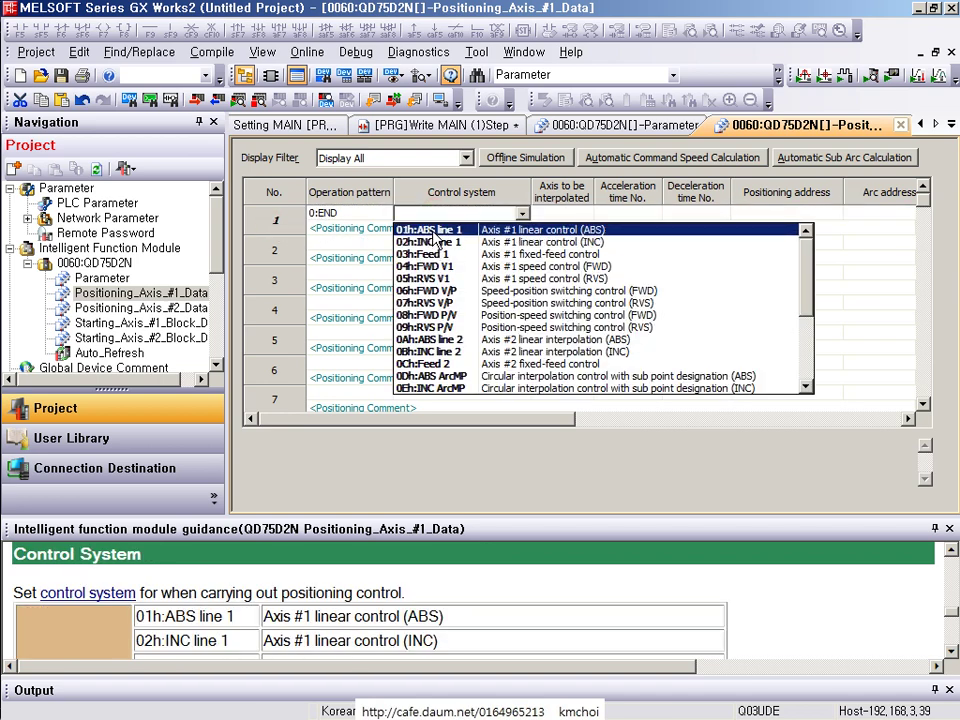
pyautogui.click(433, 232)
pyautogui.click(435, 226)
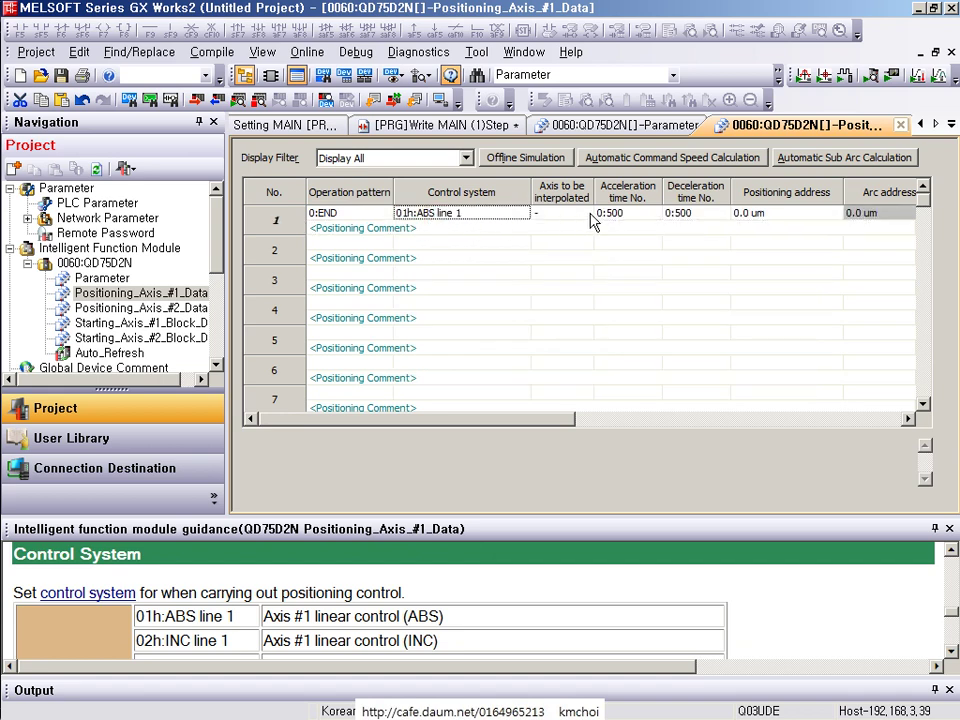
# Step: Set the positioning address of Axis #1 data No. 1 to 10000 um
pyautogui.click(745, 214)
pyautogui.click(752, 214)
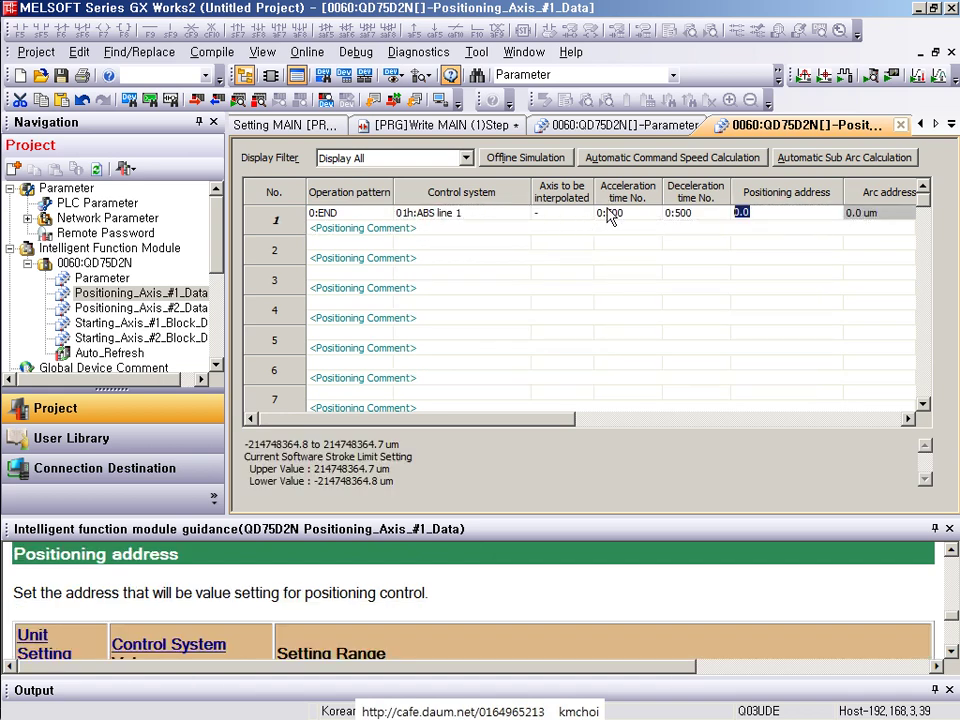
pyautogui.write('10000')
pyautogui.press('Return')
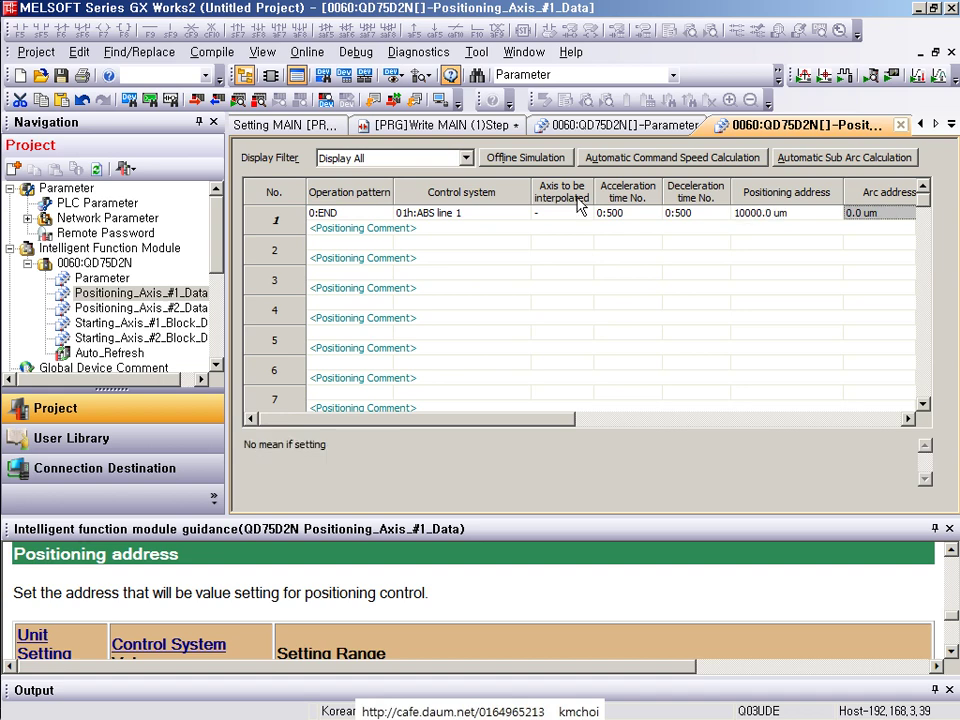
# Step: Set the command speed of Axis #1 positioning data No. 1 to 1000 mm/min
pyautogui.press('Left')
pyautogui.press('Right')
pyautogui.press('Right')
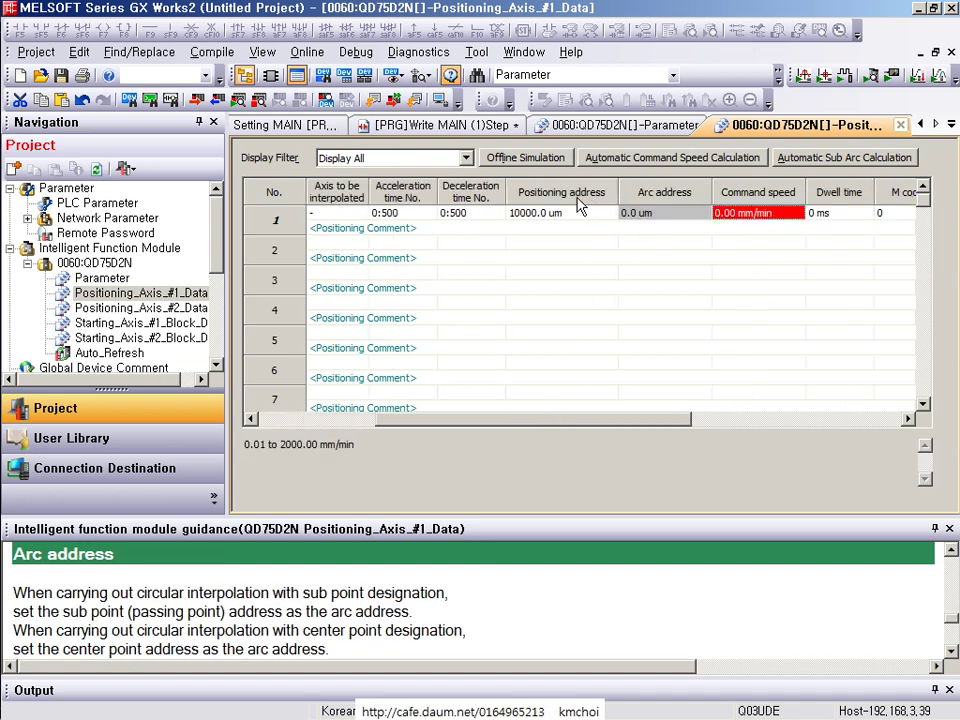
pyautogui.press('Left')
pyautogui.press('Left')
pyautogui.press('Right')
pyautogui.press('Right')
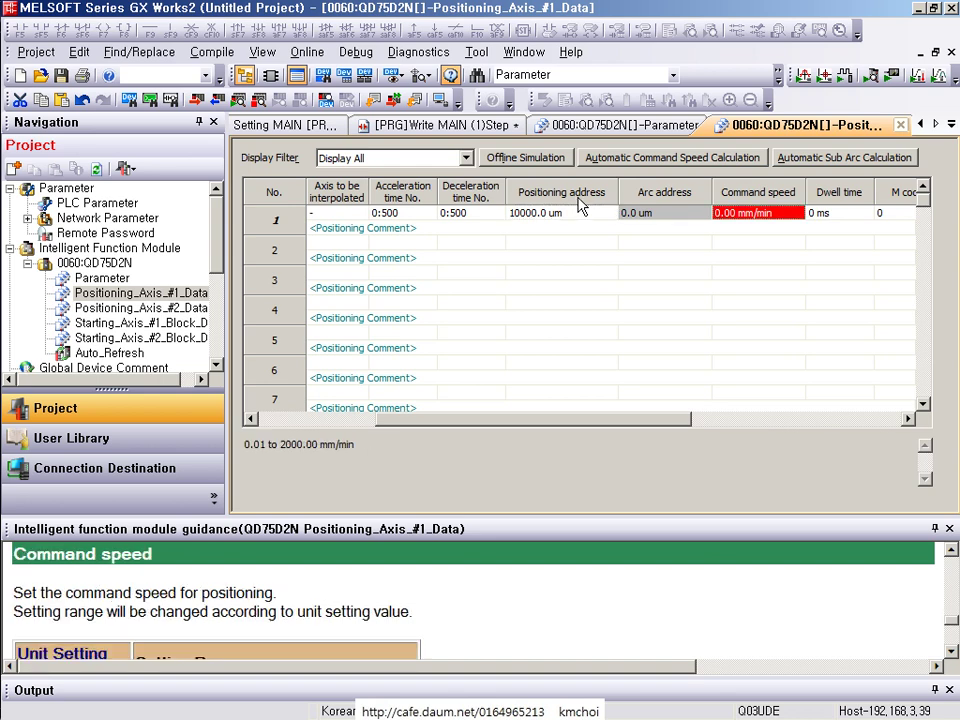
pyautogui.doubleClick(729, 213)
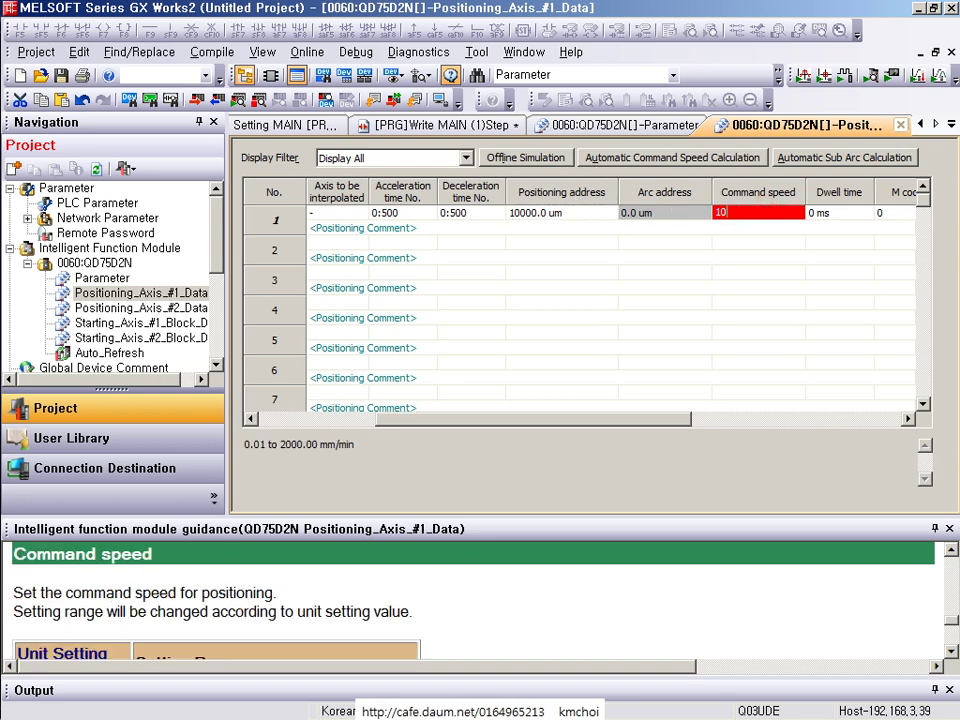
pyautogui.write('1000')
pyautogui.press('Return')
# Step: Give Axis #1 positioning data No. 2 the operation pattern 0:END and the control system 01h:ABS line 1
pyautogui.click(356, 232)
pyautogui.click(358, 243)
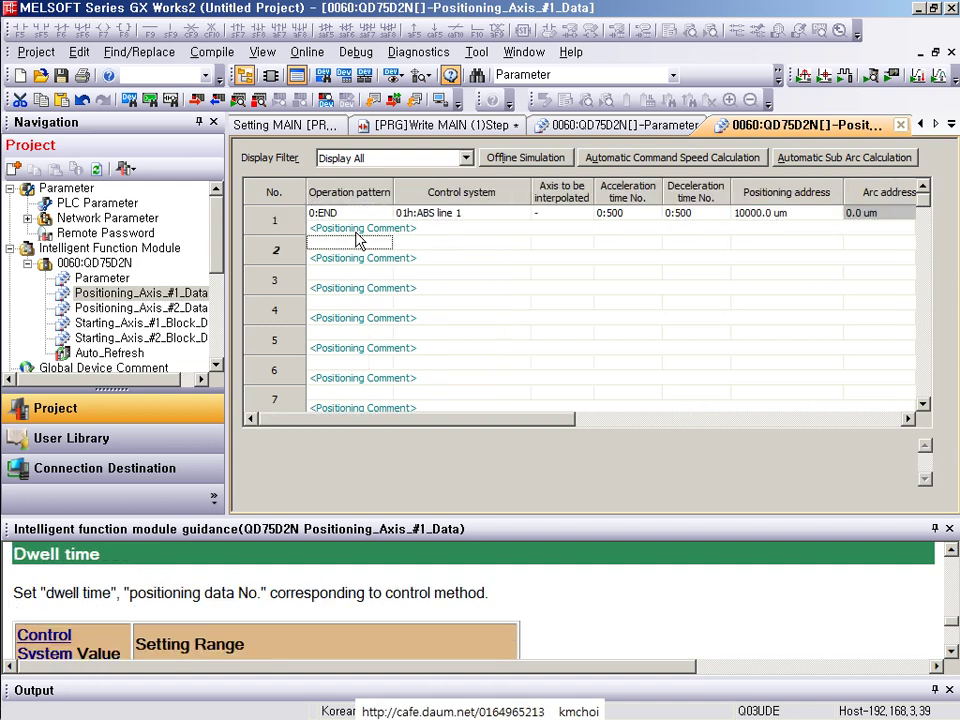
pyautogui.click(360, 246)
pyautogui.click(349, 258)
pyautogui.click(446, 249)
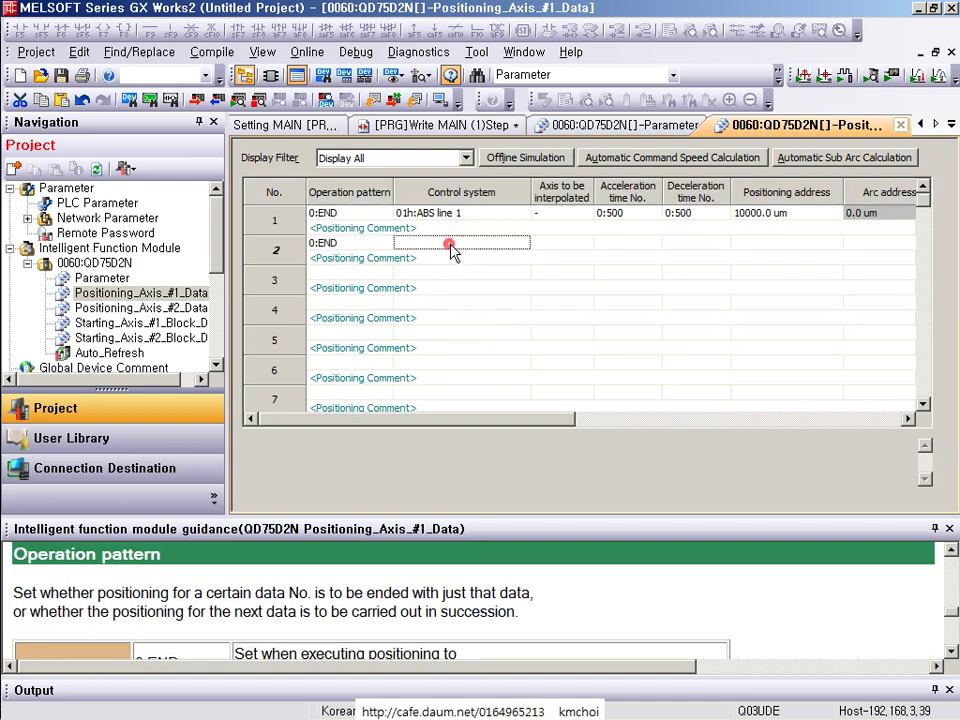
pyautogui.click(526, 244)
pyautogui.click(531, 253)
# Step: Set the positioning address of Axis #1 data No. 2 to 20000 um
pyautogui.click(740, 250)
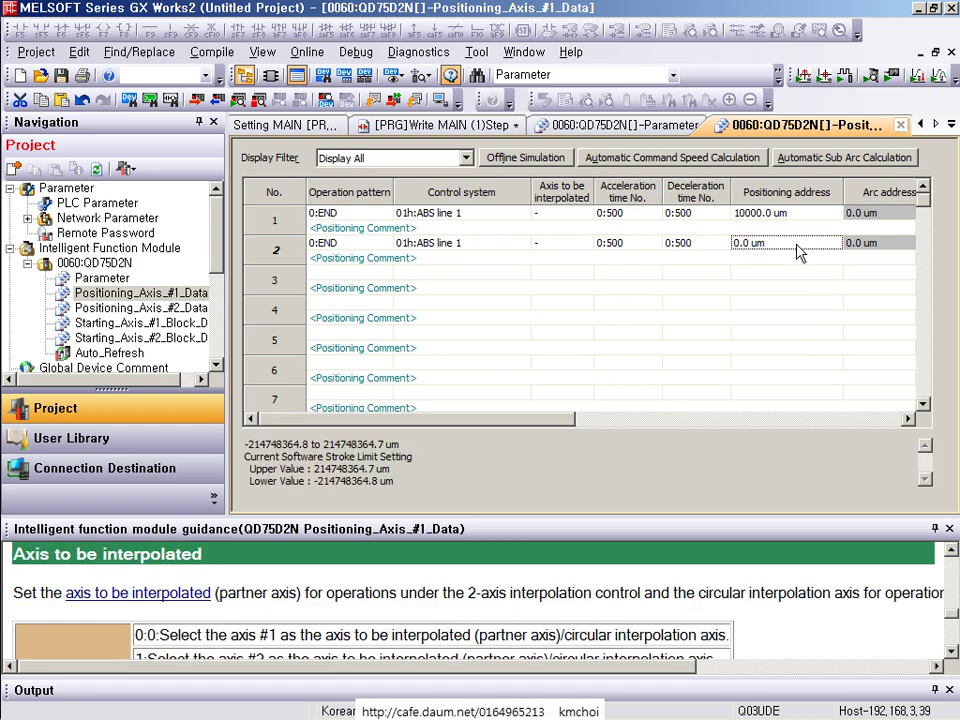
pyautogui.doubleClick(800, 252)
pyautogui.moveTo(855, 242); pyautogui.dragTo(450, 242)
pyautogui.write('2000')
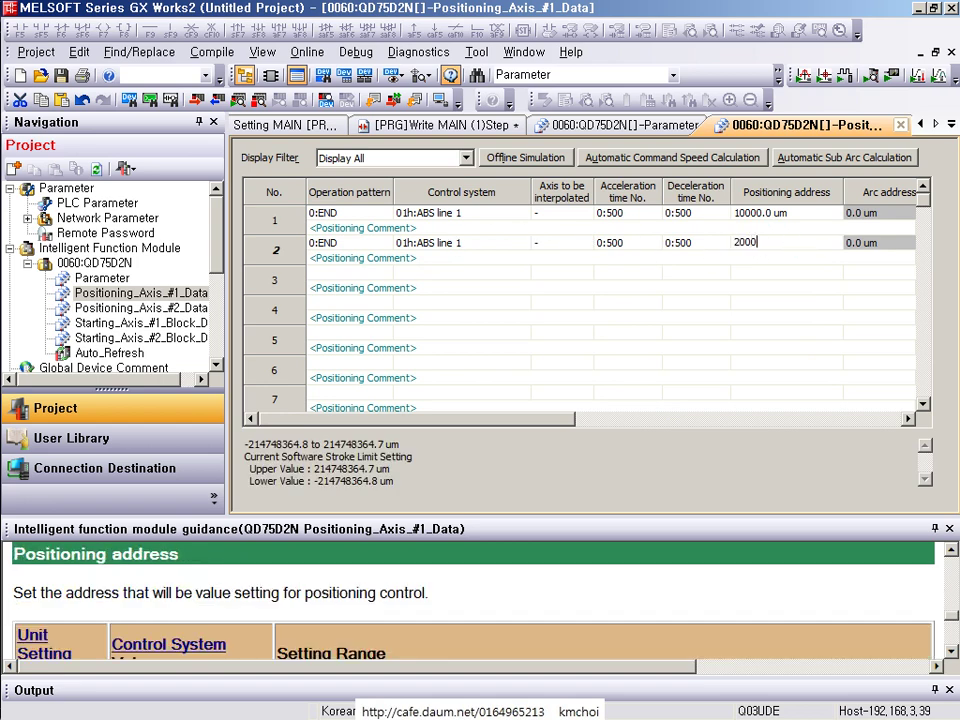
pyautogui.write('0')
pyautogui.press('Return')
pyautogui.press('Return')
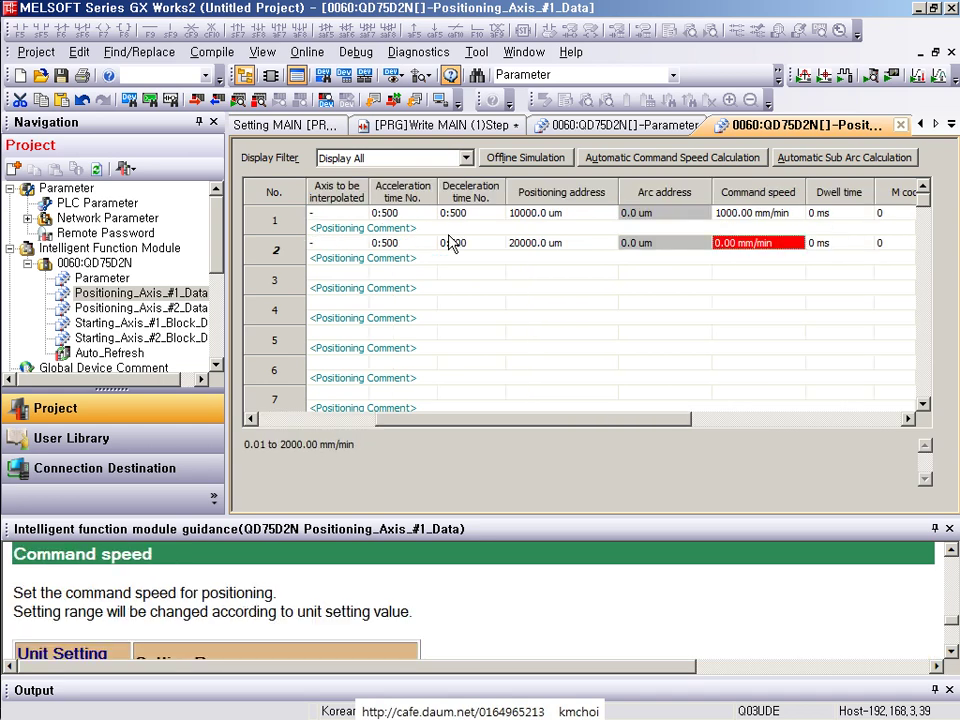
# Step: Set the command speed of Axis #1 positioning data No. 2 to 1500 mm/min
pyautogui.doubleClick(763, 245)
pyautogui.moveTo(763, 243); pyautogui.dragTo(480, 245)
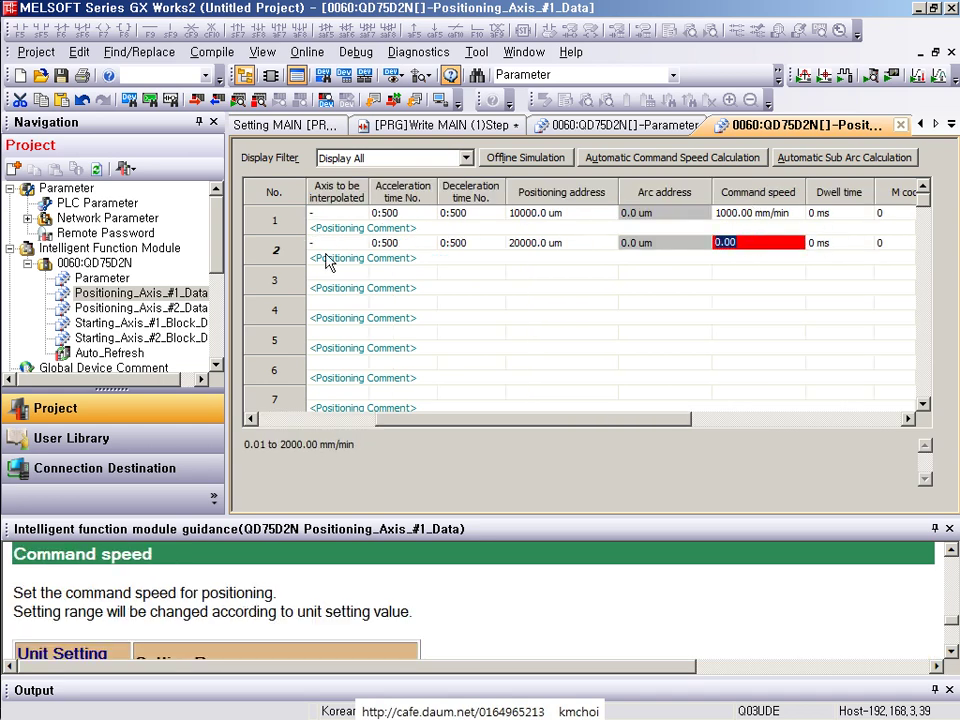
pyautogui.write('1500')
pyautogui.press('Return')
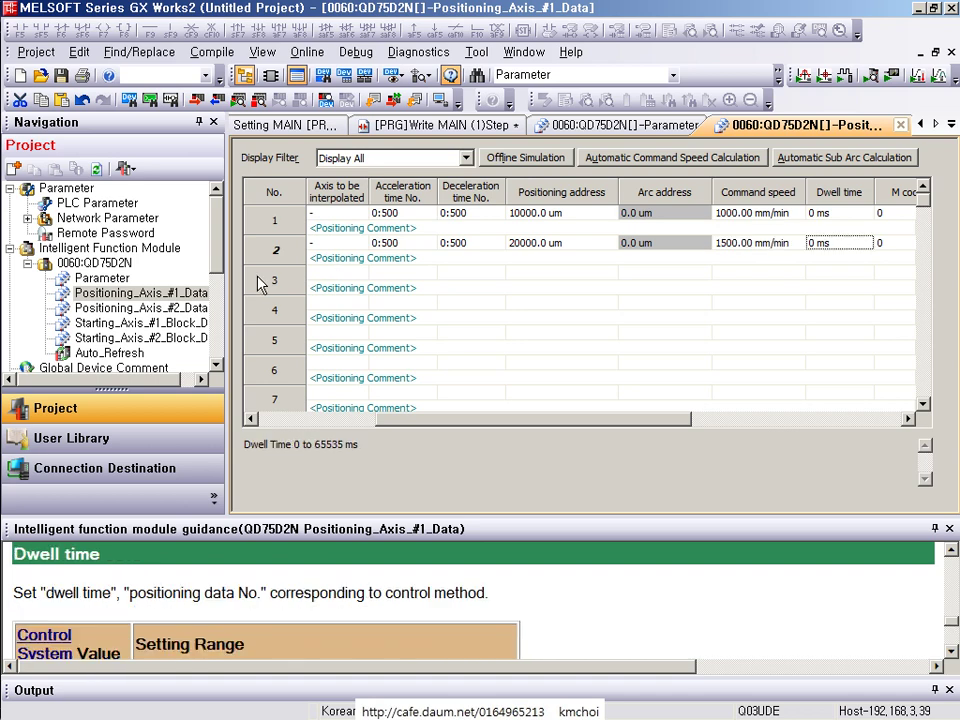
# Step: Prepare a write to the PLC with the intelligent function module 0060:QD75D2N marked as valid, including all its detail items
pyautogui.click(320, 56)
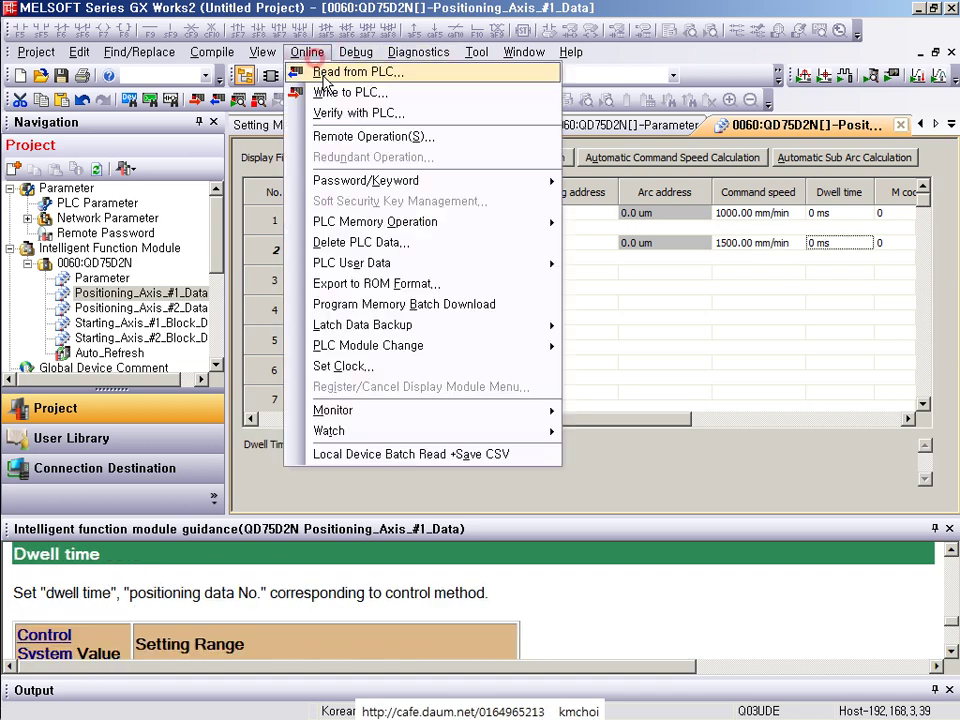
pyautogui.click(322, 69)
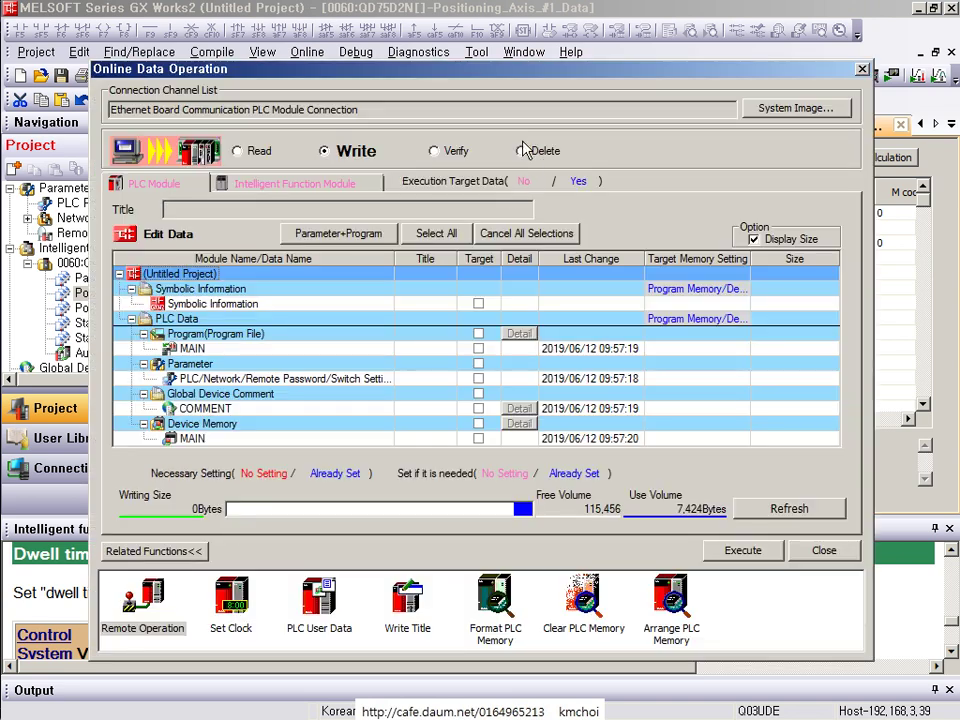
pyautogui.click(290, 188)
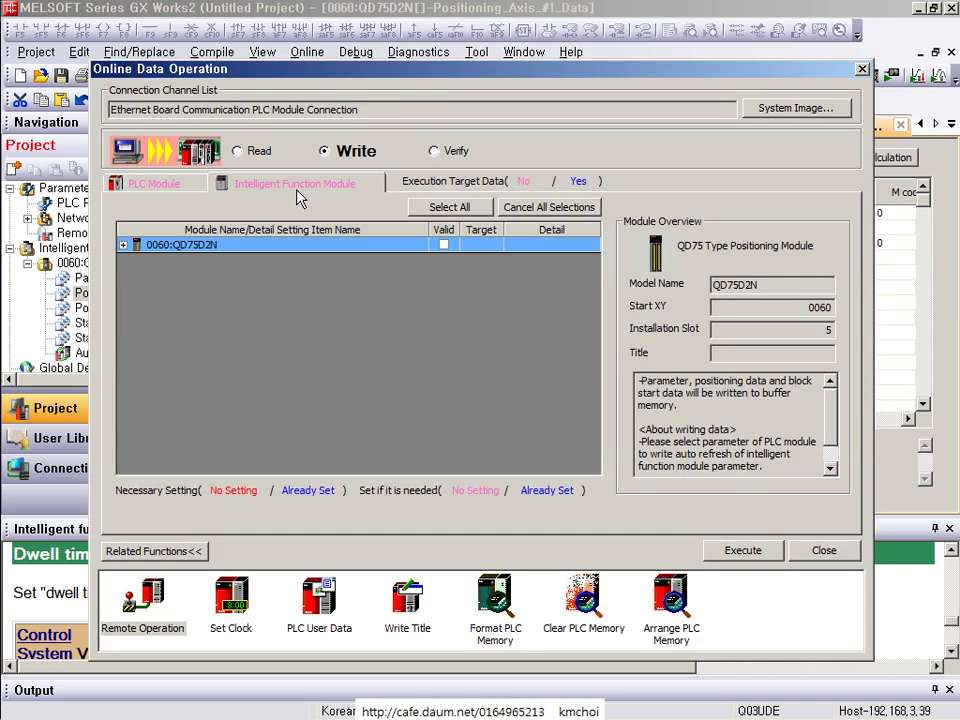
pyautogui.click(122, 244)
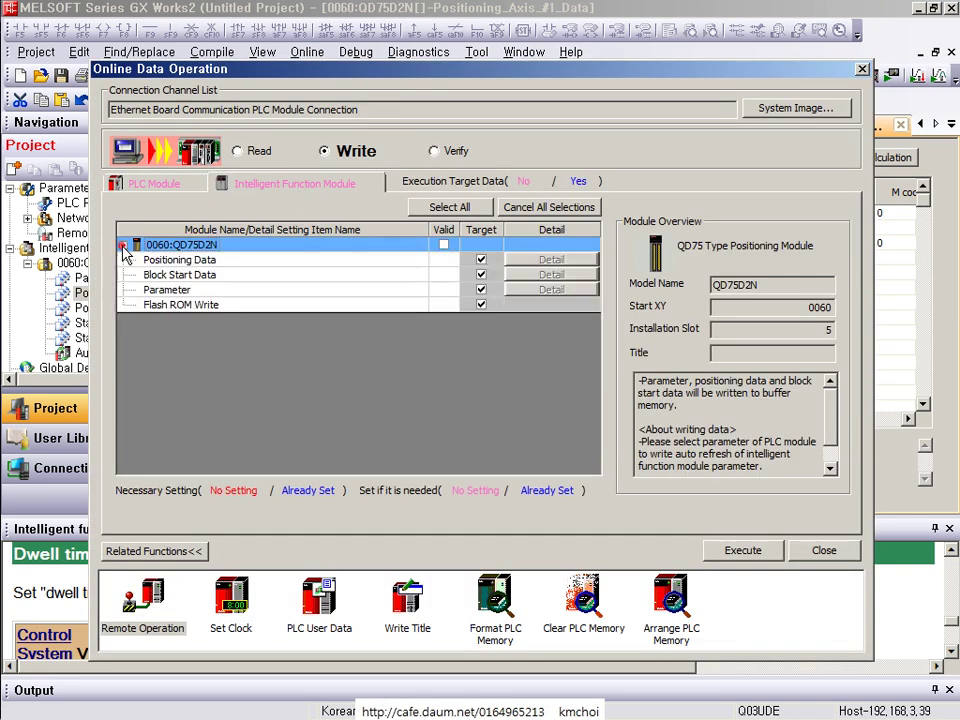
pyautogui.click(444, 245)
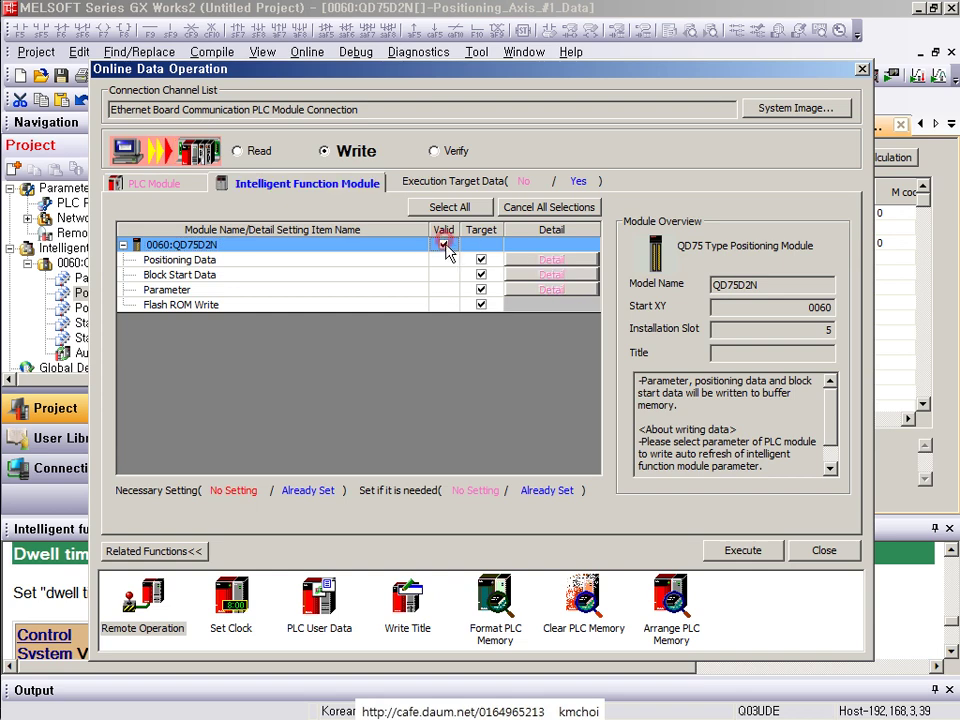
# Step: Write the QD75D2N positioning data, block start data, parameters and flash ROM to the PLC and close the online data operation
pyautogui.click(731, 551)
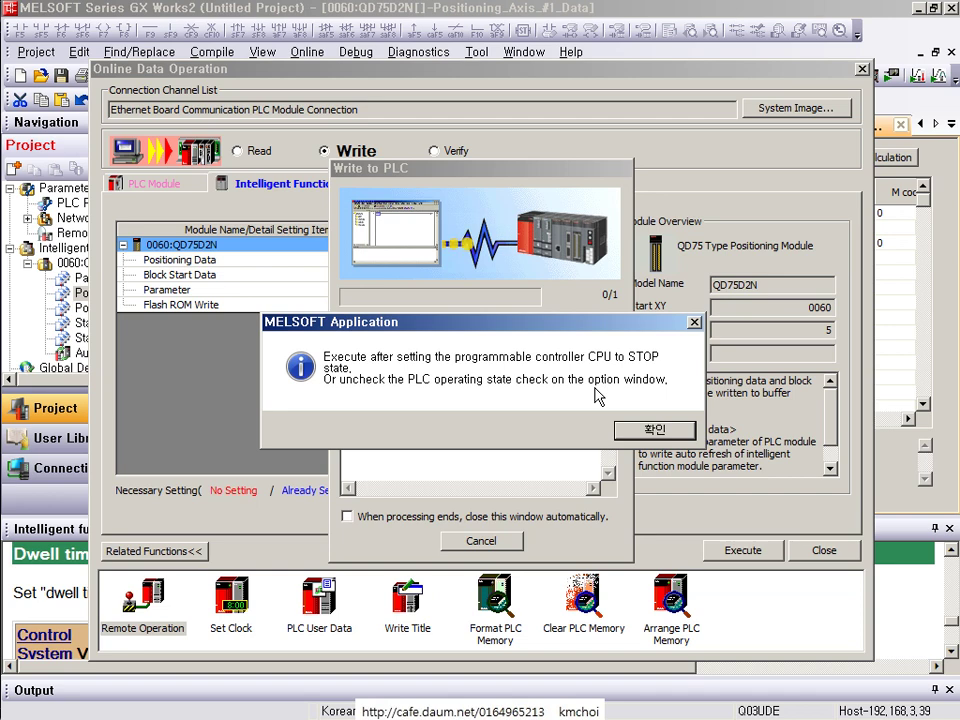
pyautogui.click(628, 428)
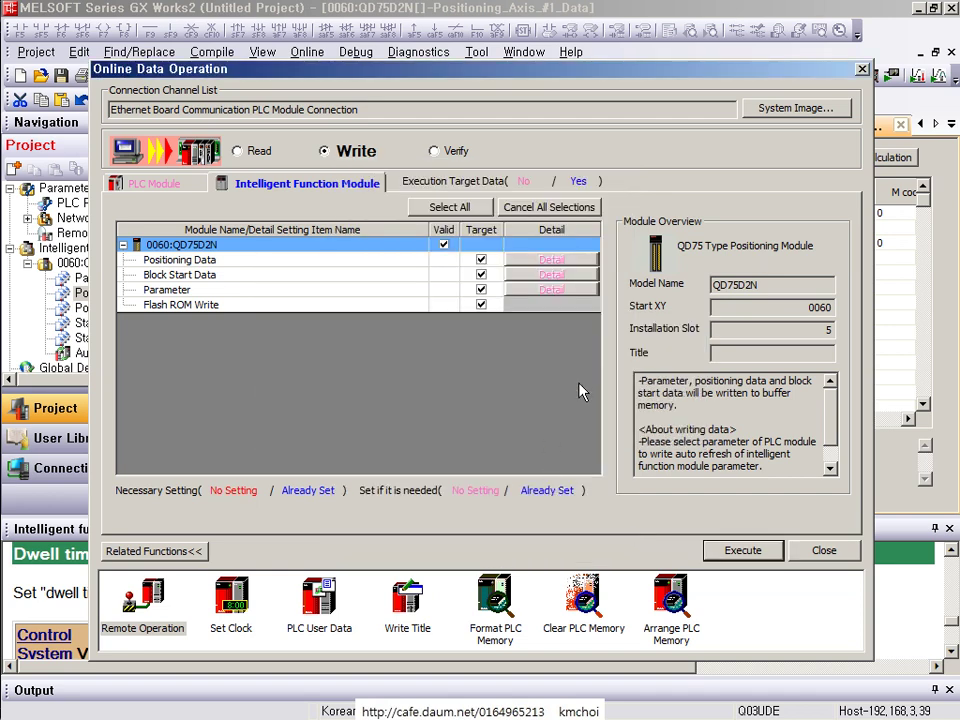
pyautogui.click(735, 550)
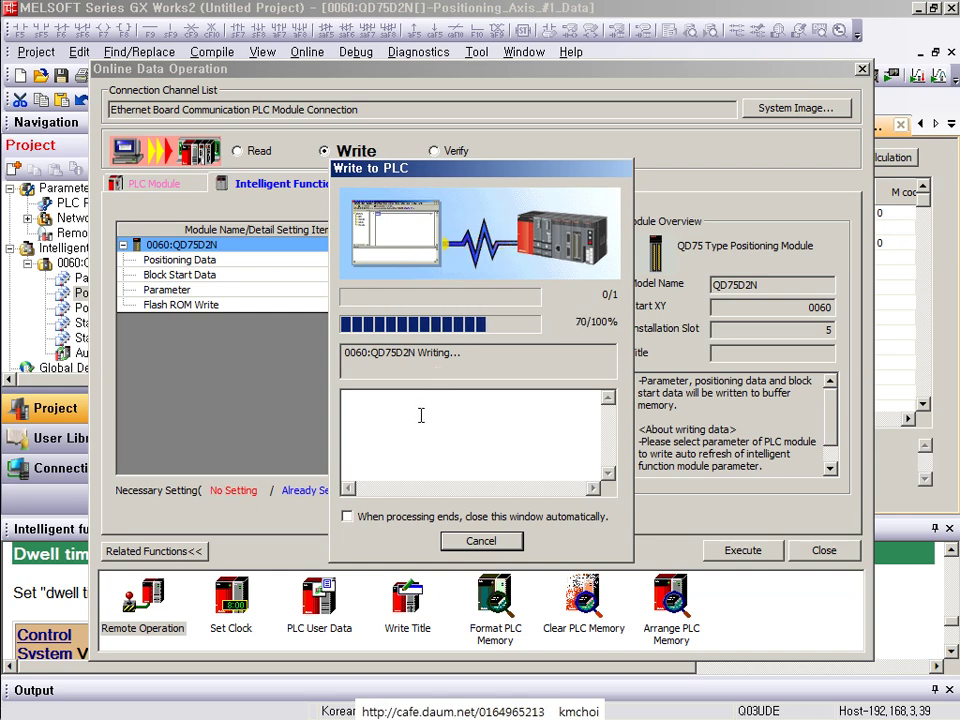
pyautogui.click(500, 420)
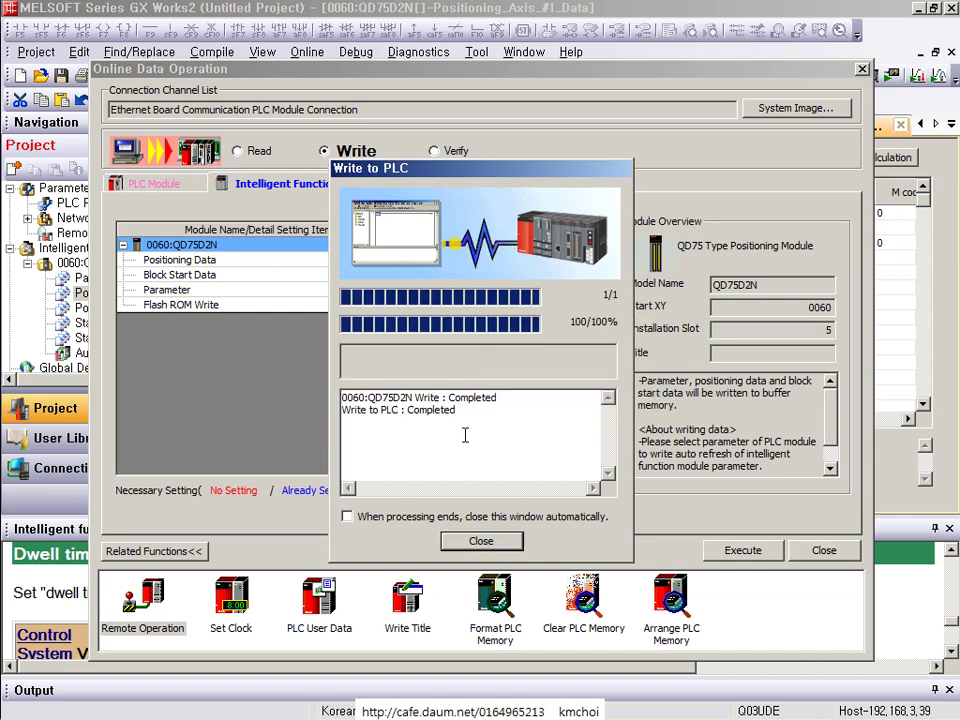
pyautogui.click(458, 540)
pyautogui.click(824, 553)
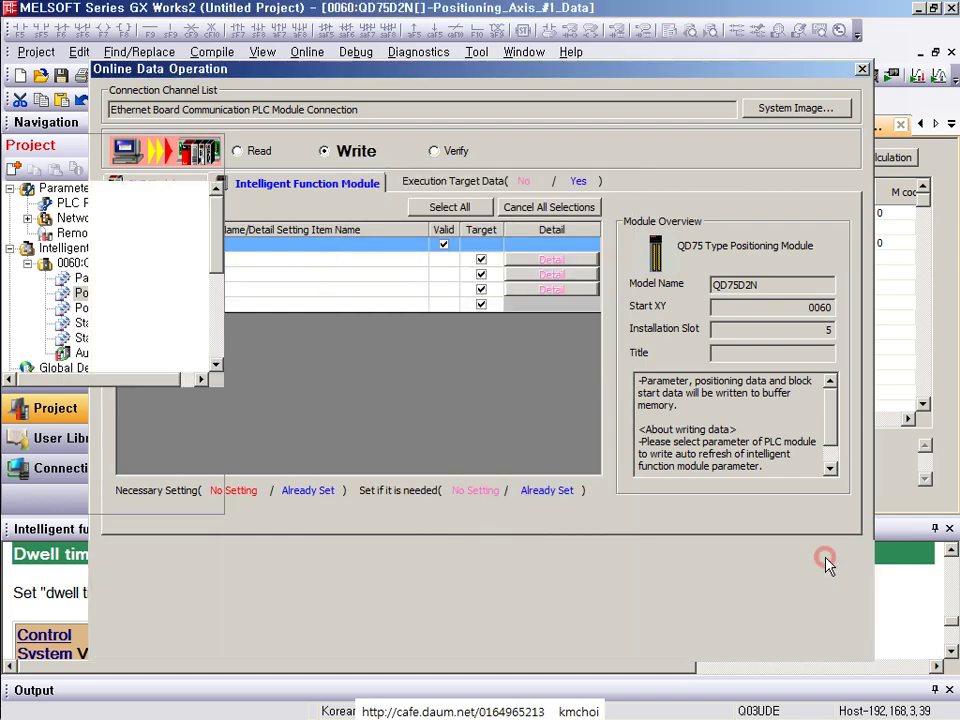
# Step: Open the Positioning Test for the QD75D2N module and confirm that the servo amplifier and motor are connected
pyautogui.click(307, 52)
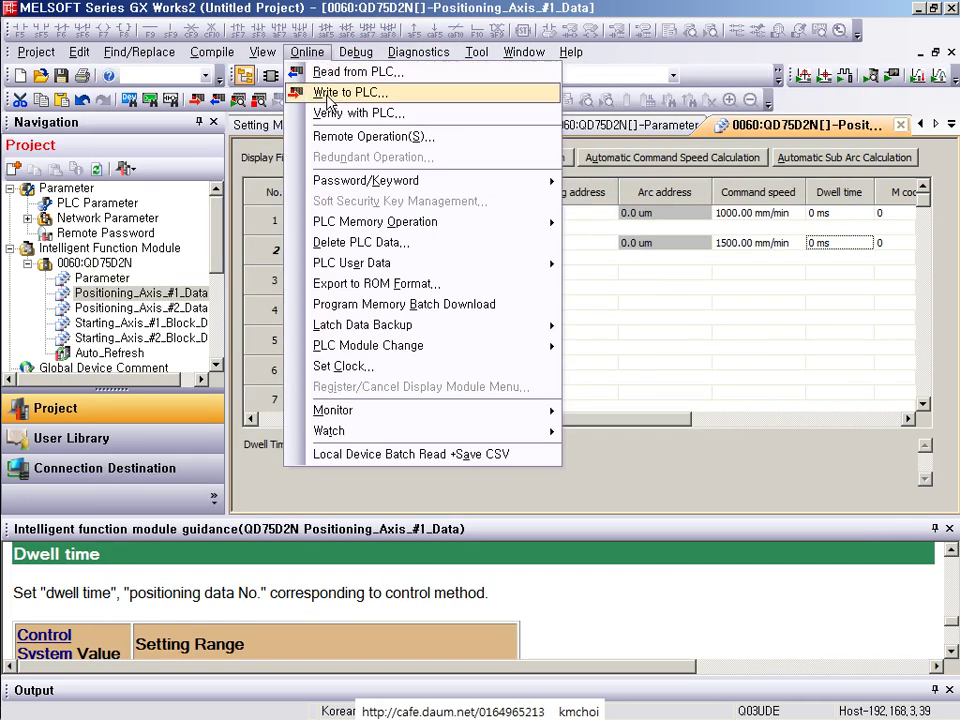
pyautogui.moveTo(465, 60)
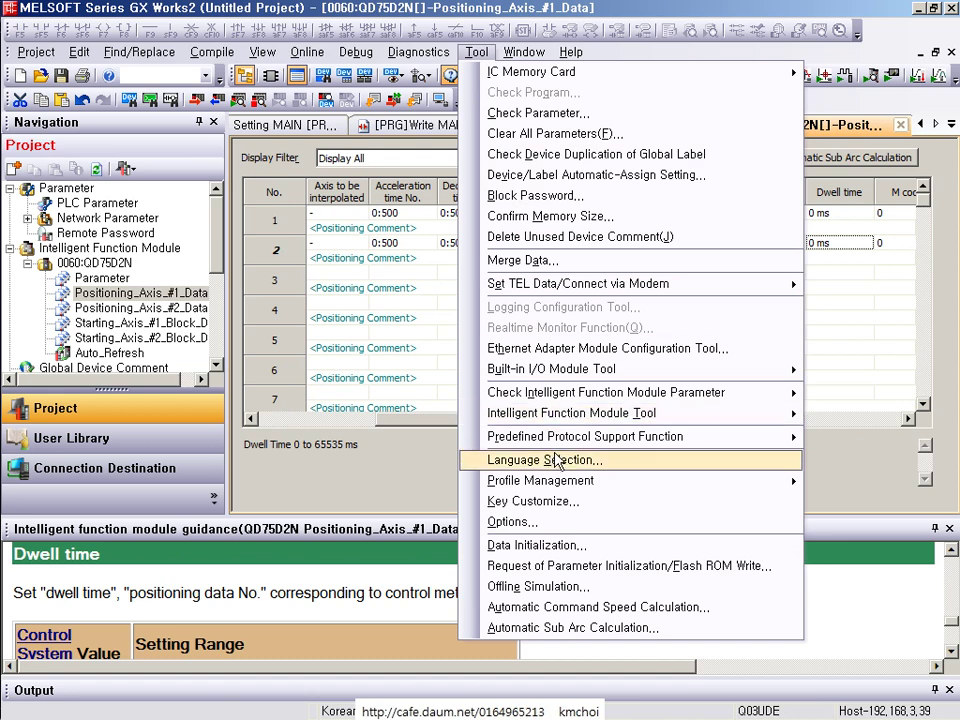
pyautogui.moveTo(484, 414)
pyautogui.moveTo(408, 500)
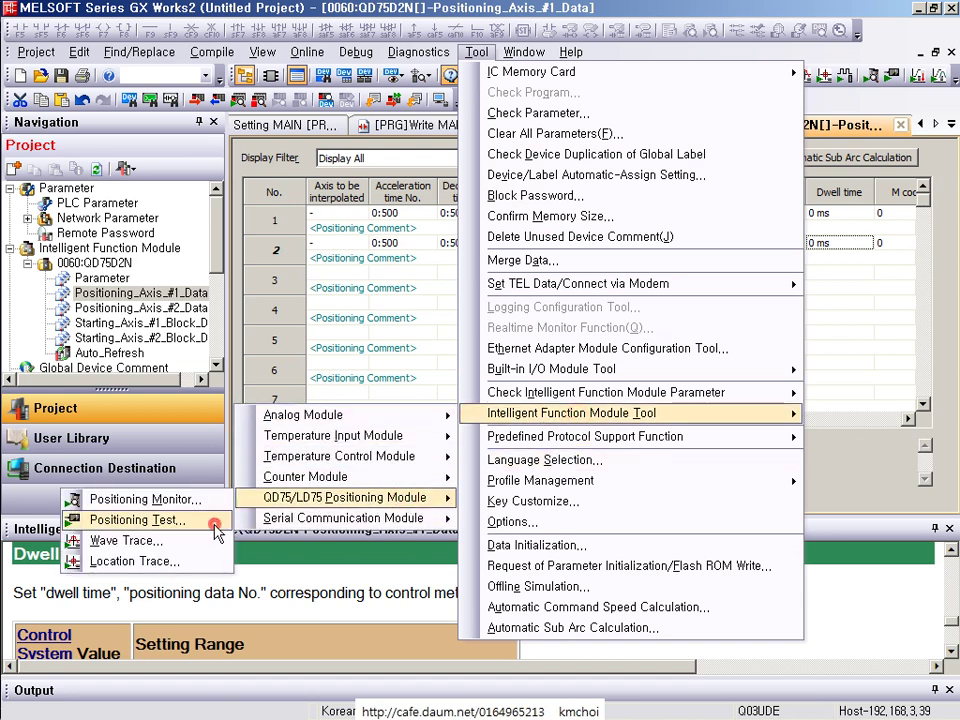
pyautogui.click(152, 400)
pyautogui.click(648, 445)
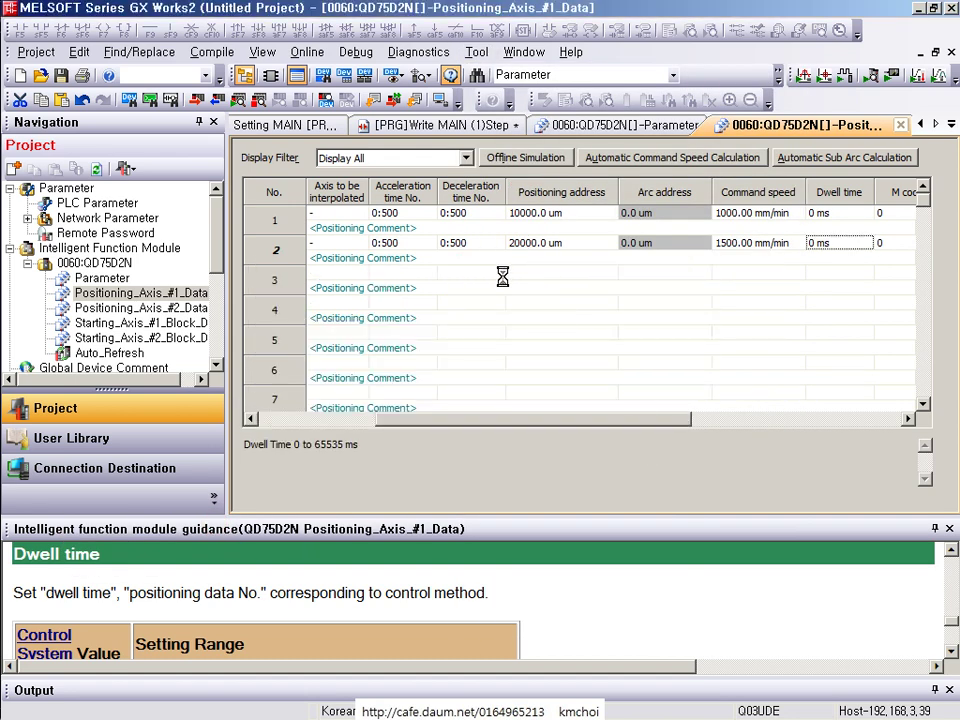
pyautogui.click(439, 489)
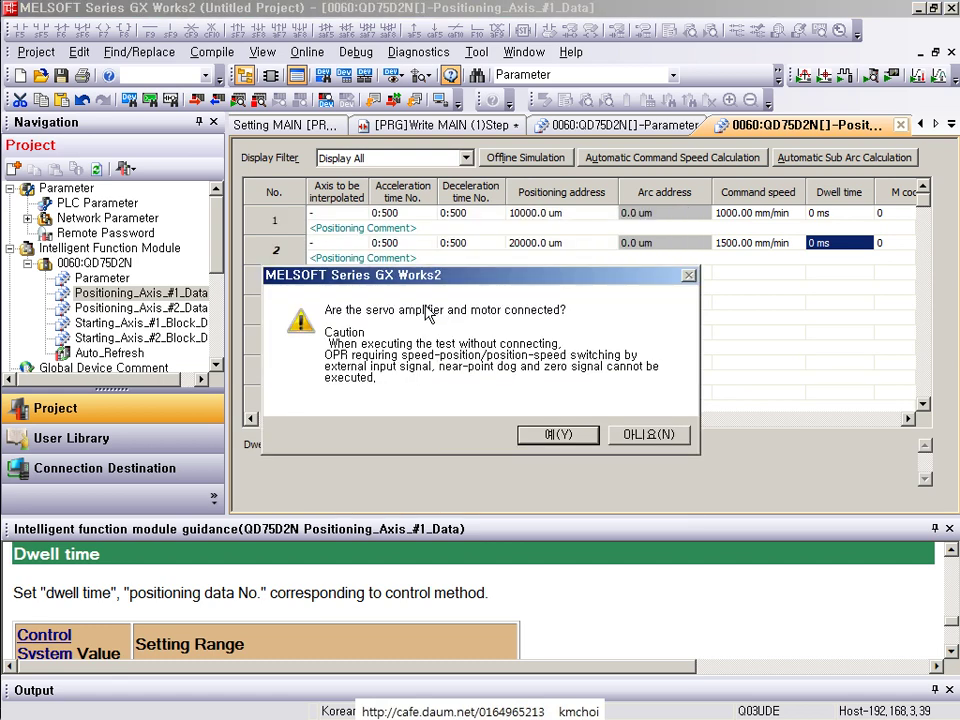
pyautogui.click(547, 434)
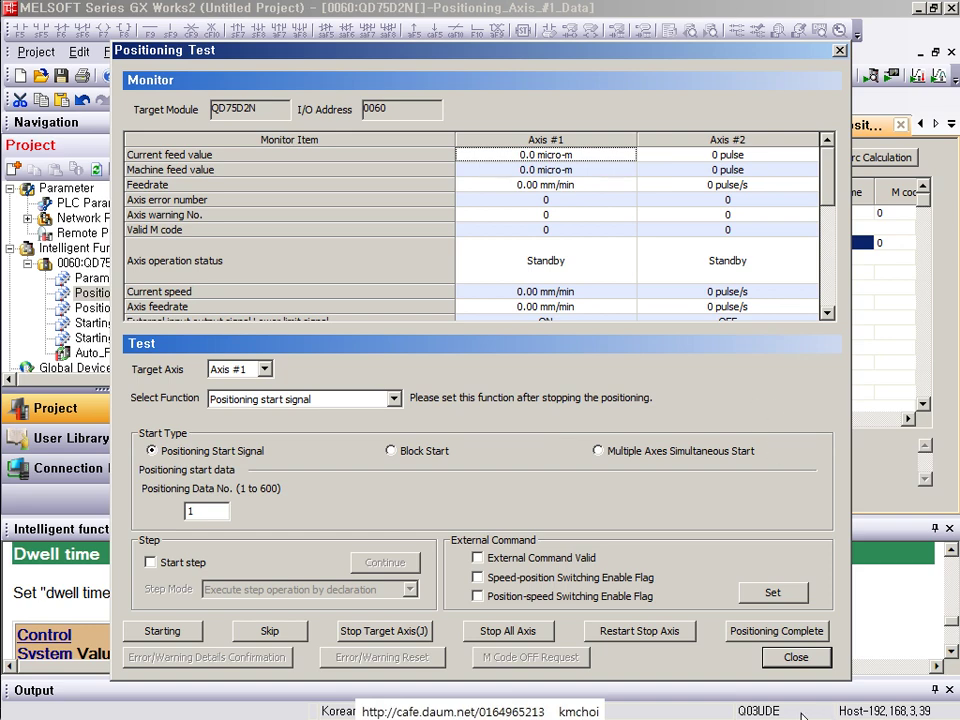
# Step: Try a Machine OPR on Axis #1 using the JOG/Manual Pulse Generator/OPR function and check the axis error details
pyautogui.click(285, 399)
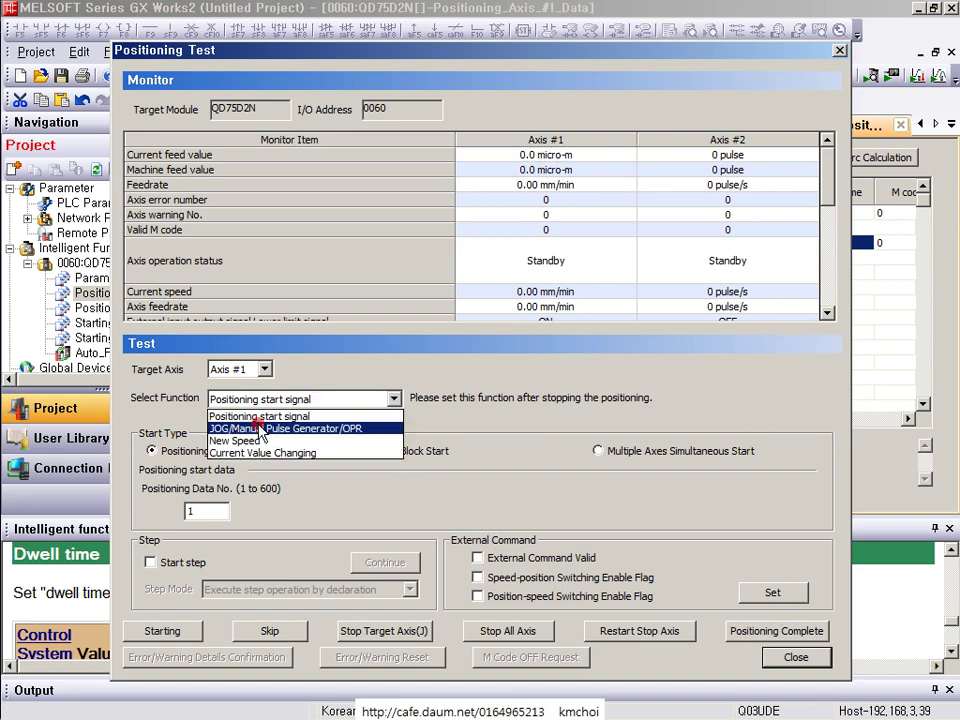
pyautogui.click(276, 428)
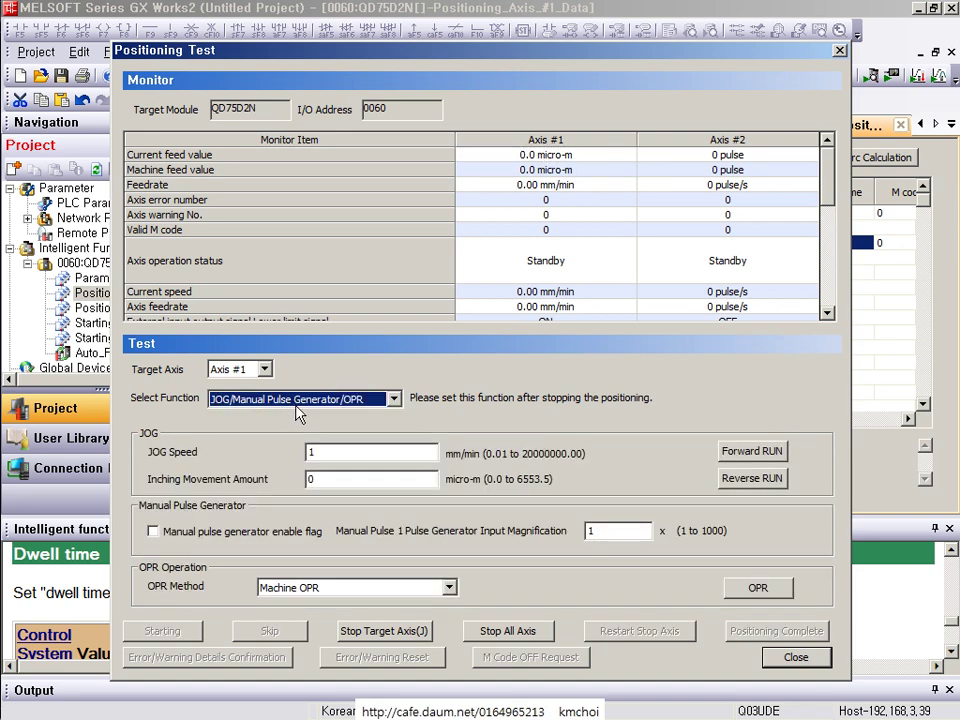
pyautogui.click(752, 592)
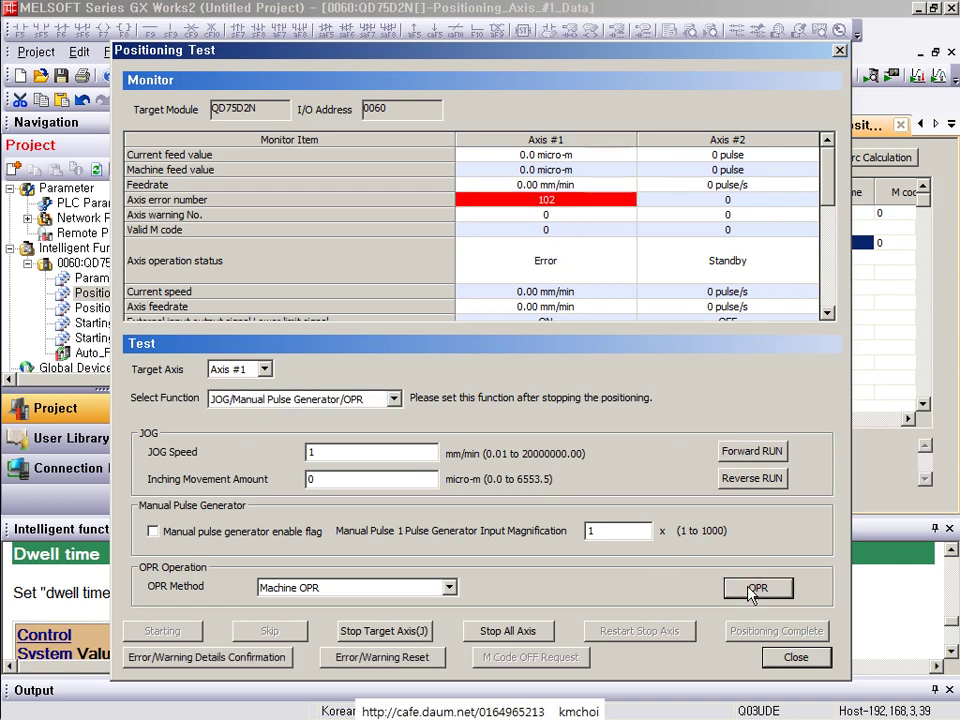
pyautogui.click(250, 660)
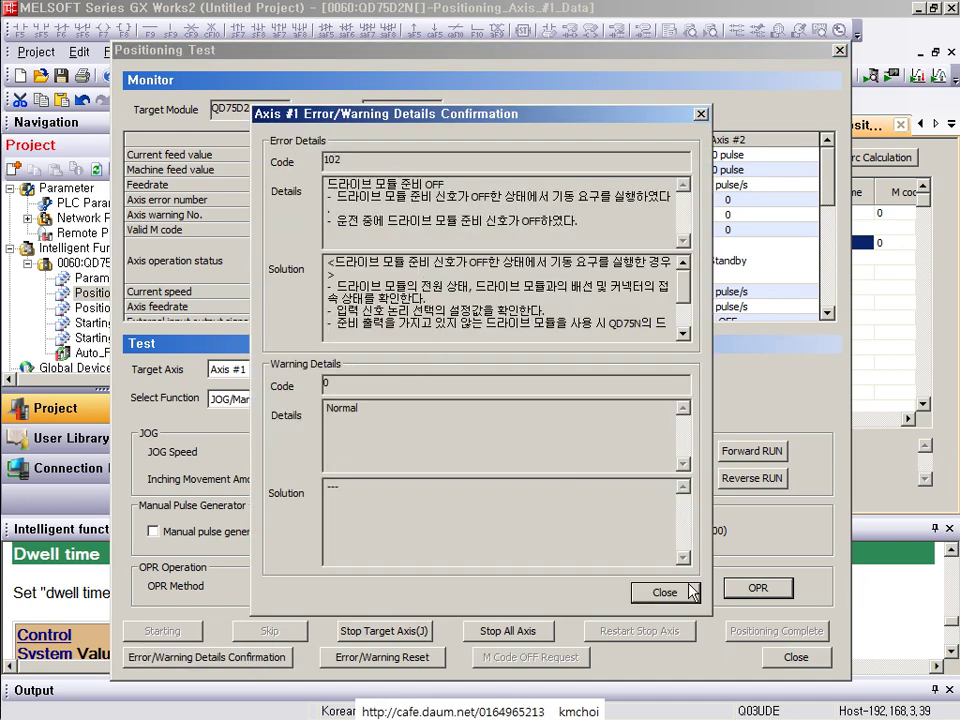
pyautogui.click(665, 592)
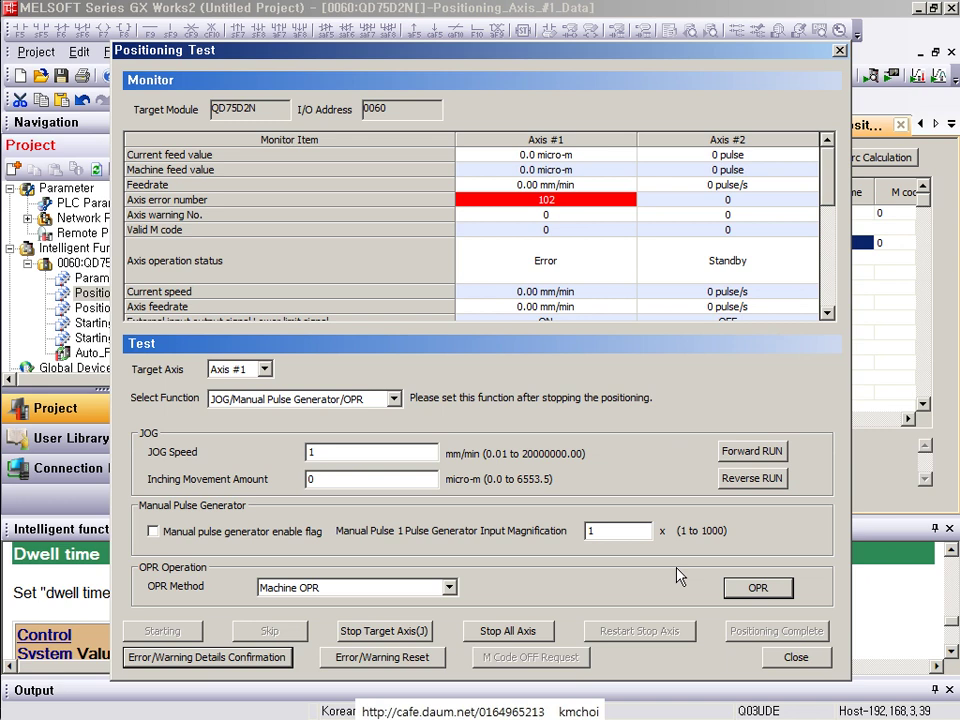
# Step: Reset the Axis #1 error and execute the Machine OPR again
pyautogui.click(386, 657)
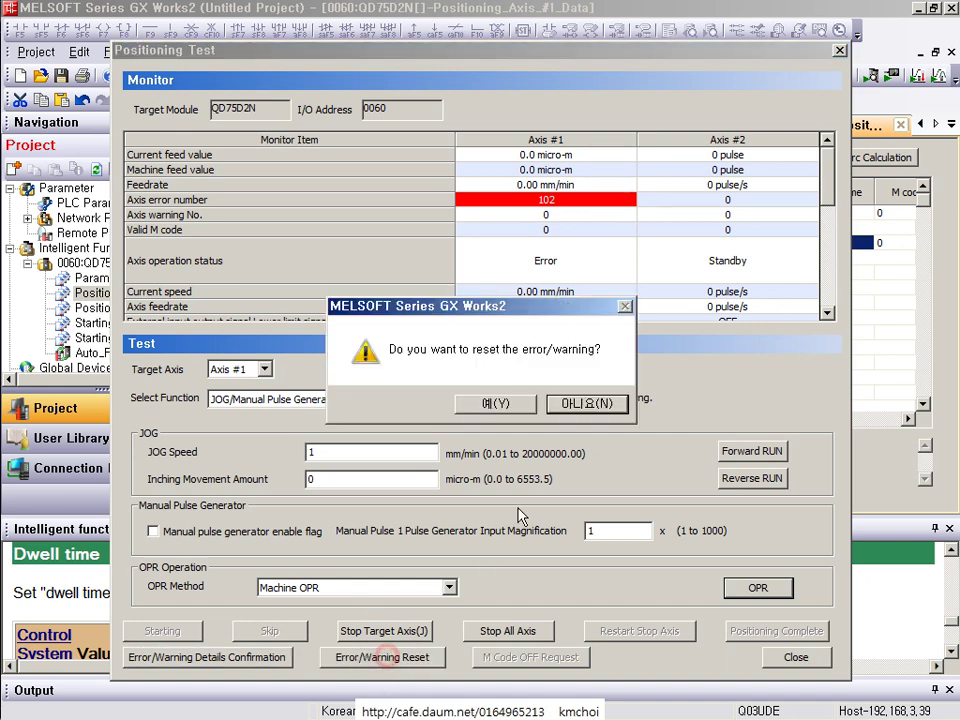
pyautogui.click(495, 402)
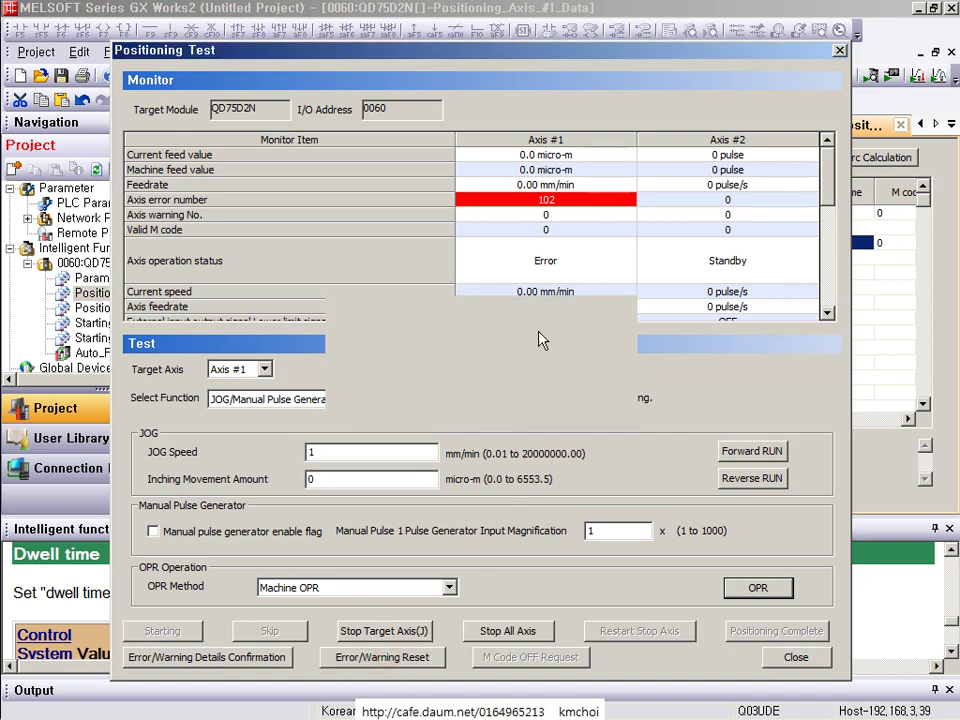
pyautogui.click(758, 587)
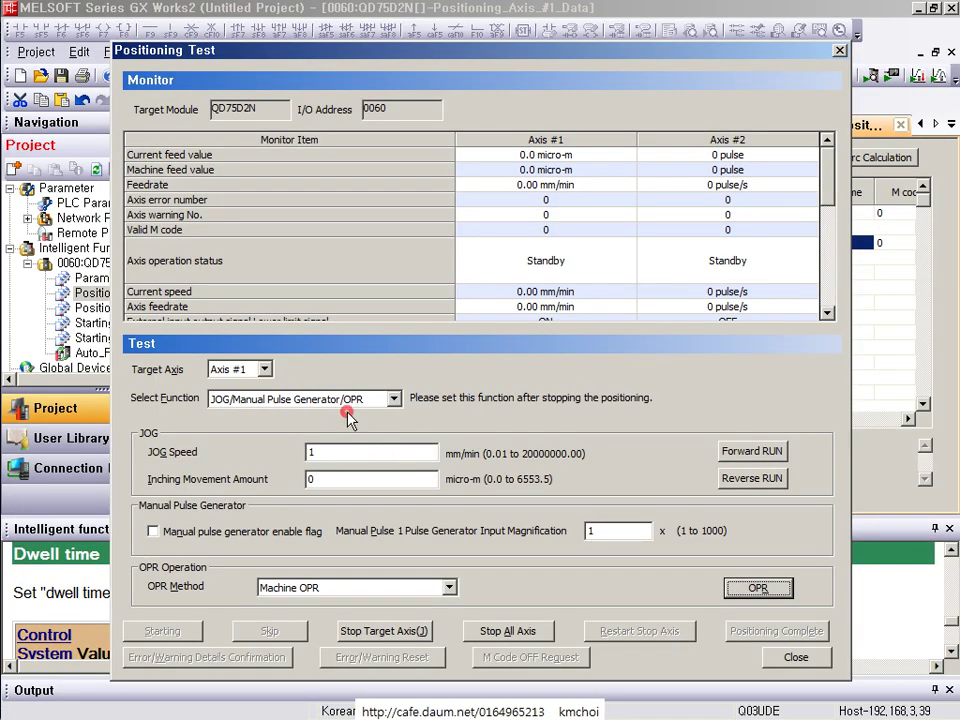
# Step: Switch the Axis #1 test function to Positioning start signal and start positioning data No. 1
pyautogui.click(347, 412)
pyautogui.click(300, 417)
pyautogui.click(200, 514)
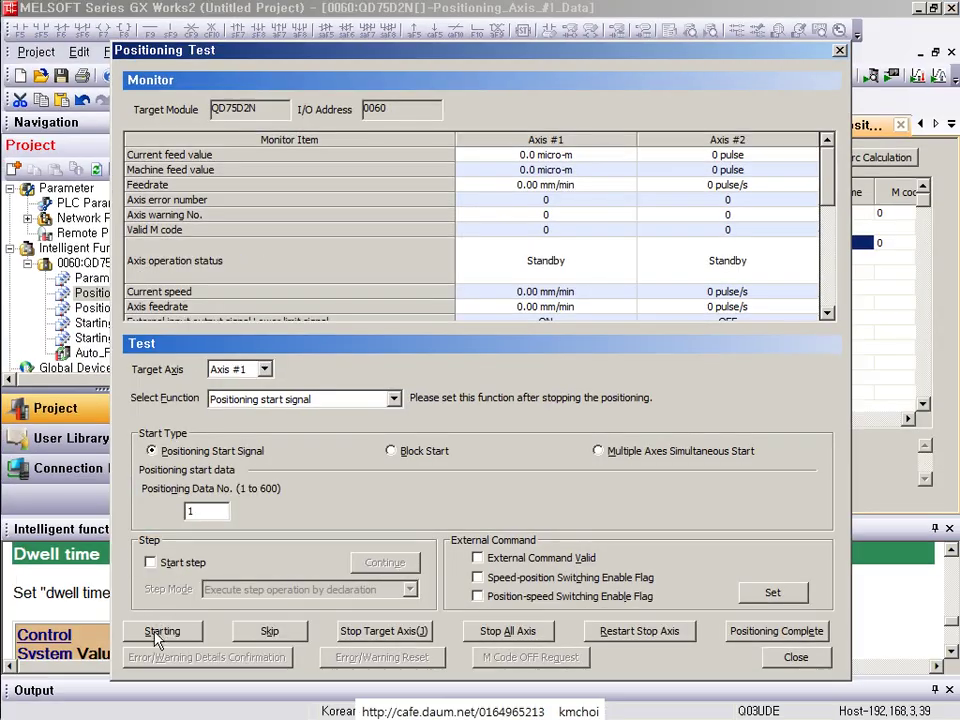
pyautogui.click(158, 633)
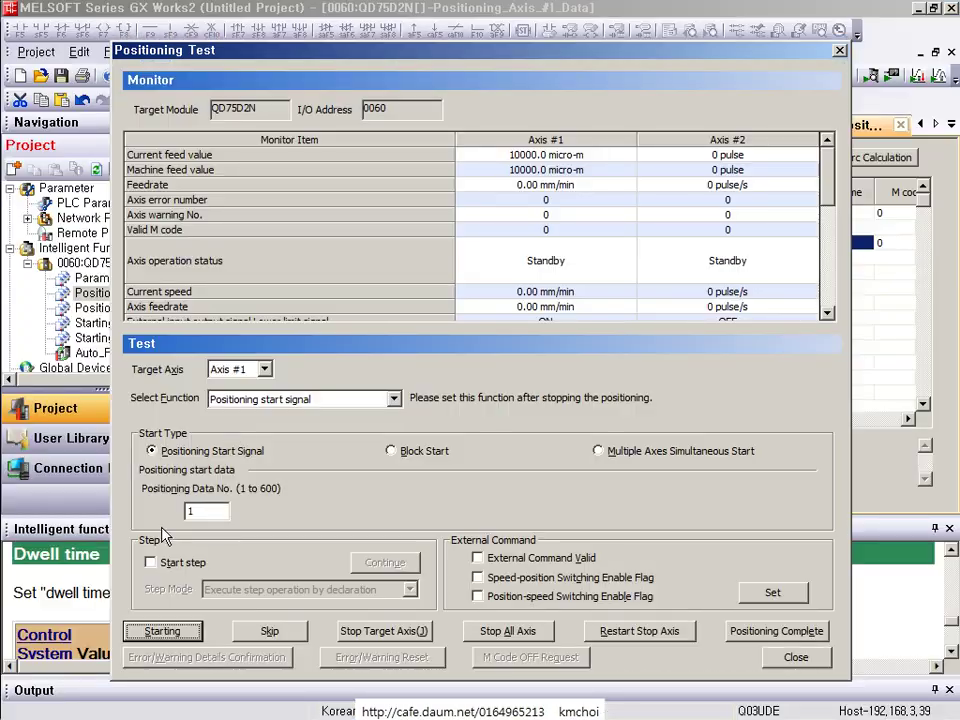
# Step: Run positioning data No. 2 on Axis #1 and close the Positioning Test
pyautogui.doubleClick(190, 511)
pyautogui.write('2')
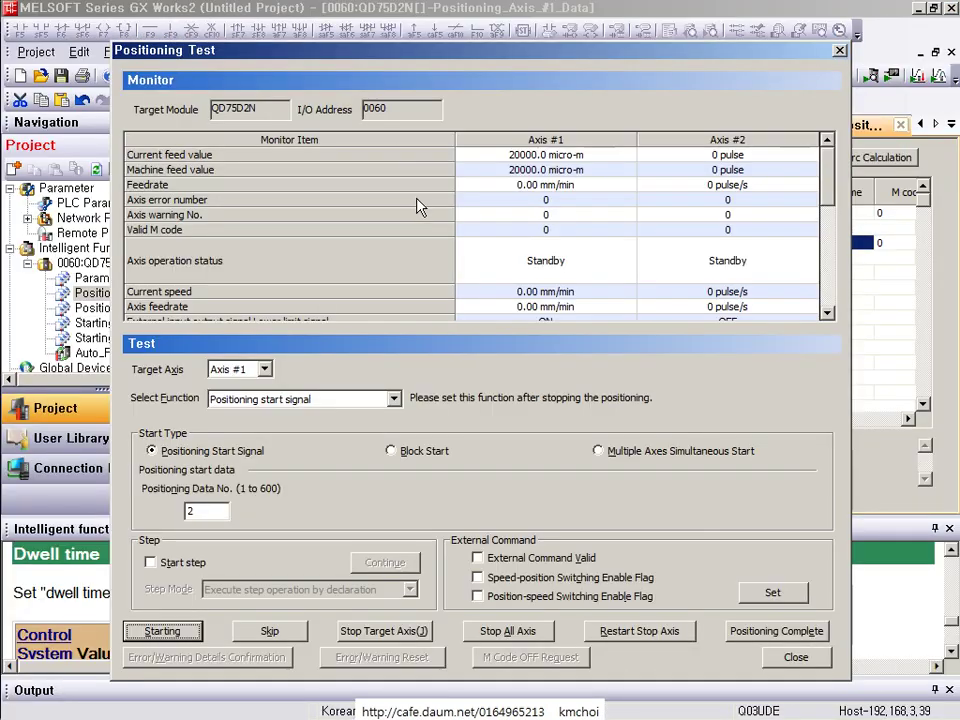
pyautogui.click(794, 657)
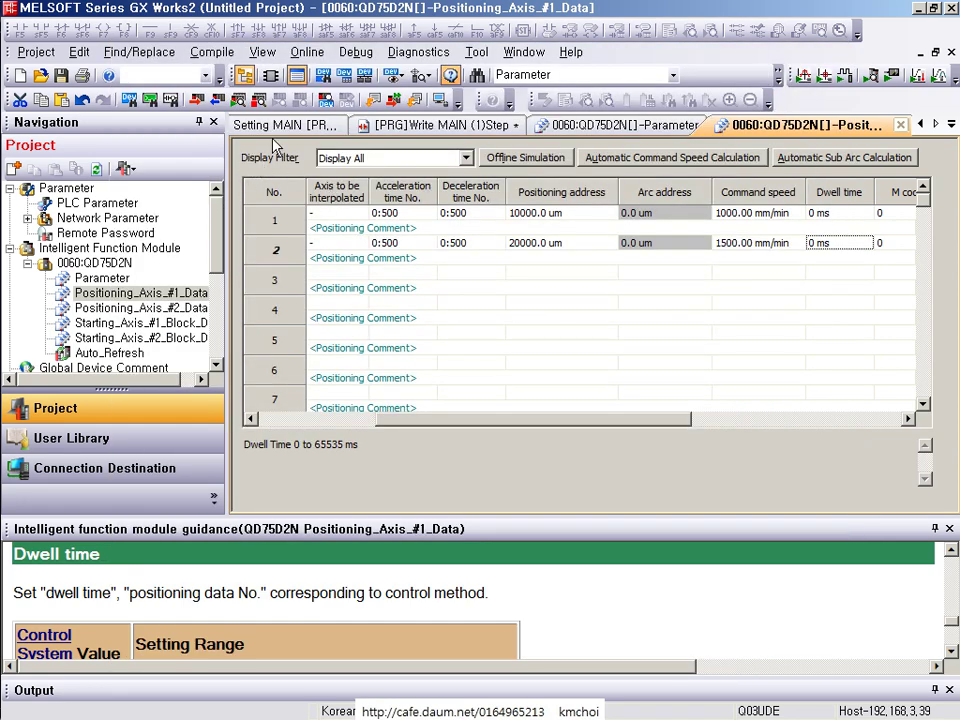
# Step: Open the write to PLC operation and select Parameter+Program as the PLC module data to write
pyautogui.click(281, 125)
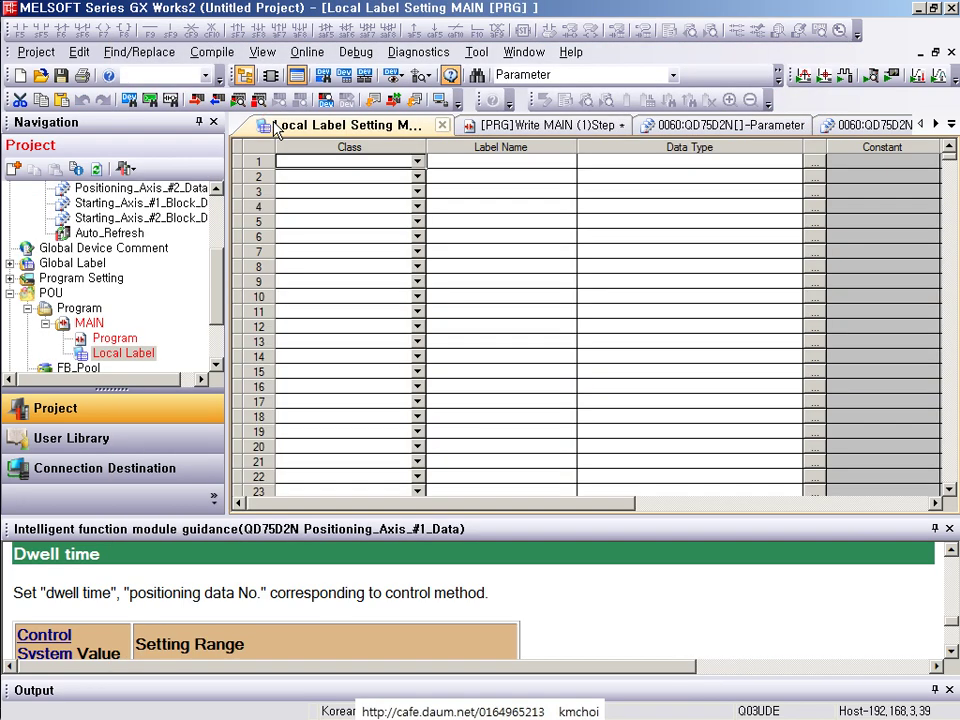
pyautogui.click(307, 52)
pyautogui.click(330, 93)
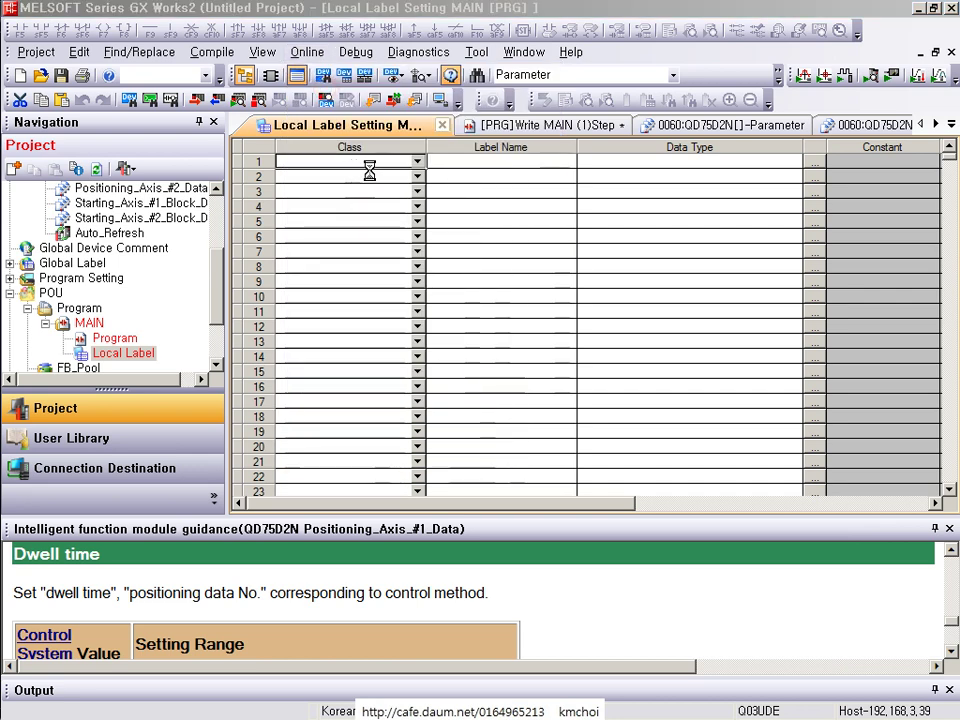
pyautogui.click(299, 234)
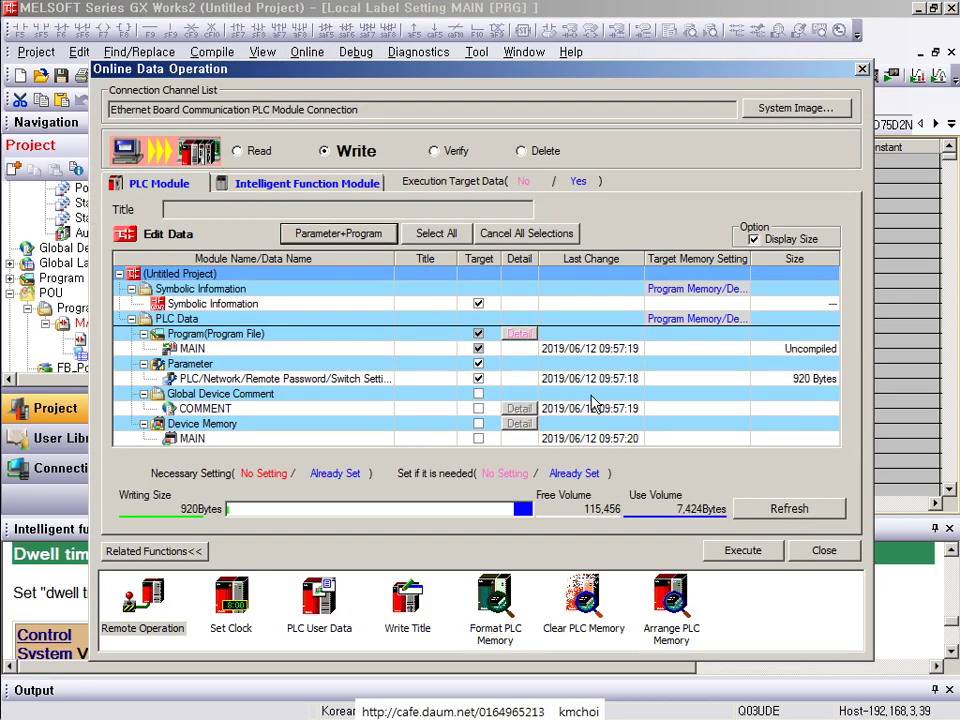
# Step: Review the PLC module and intelligent function module targets, try to write them to the PLC, and close the online data operation
pyautogui.moveTo(108, 162); pyautogui.dragTo(230, 320)
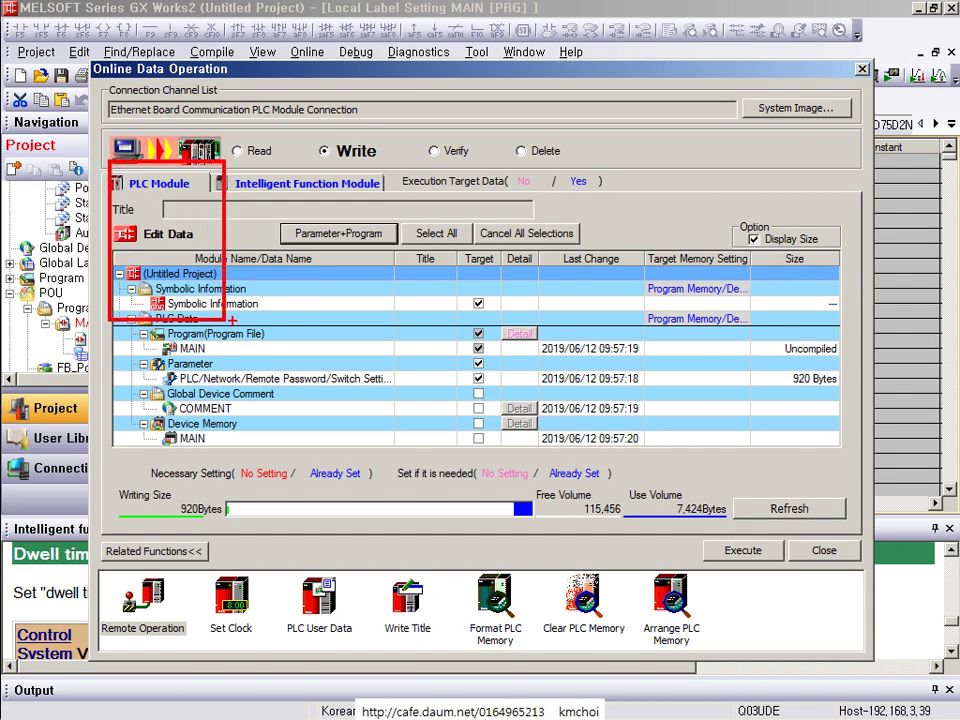
pyautogui.moveTo(368, 259); pyautogui.dragTo(508, 464)
pyautogui.press('Escape')
pyautogui.click(278, 193)
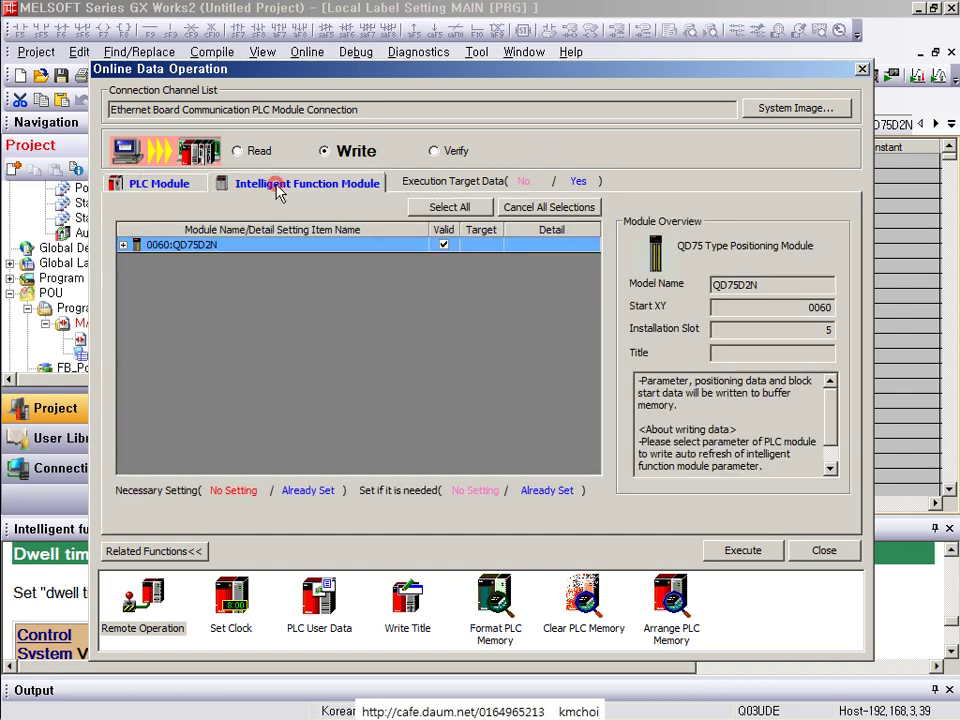
pyautogui.click(150, 190)
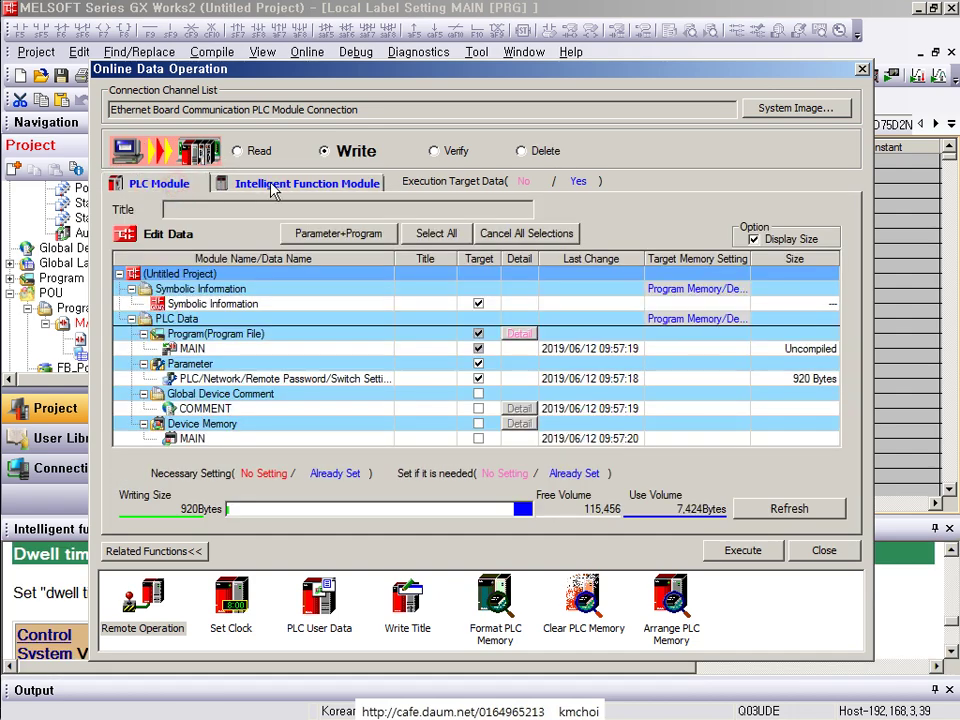
pyautogui.click(741, 550)
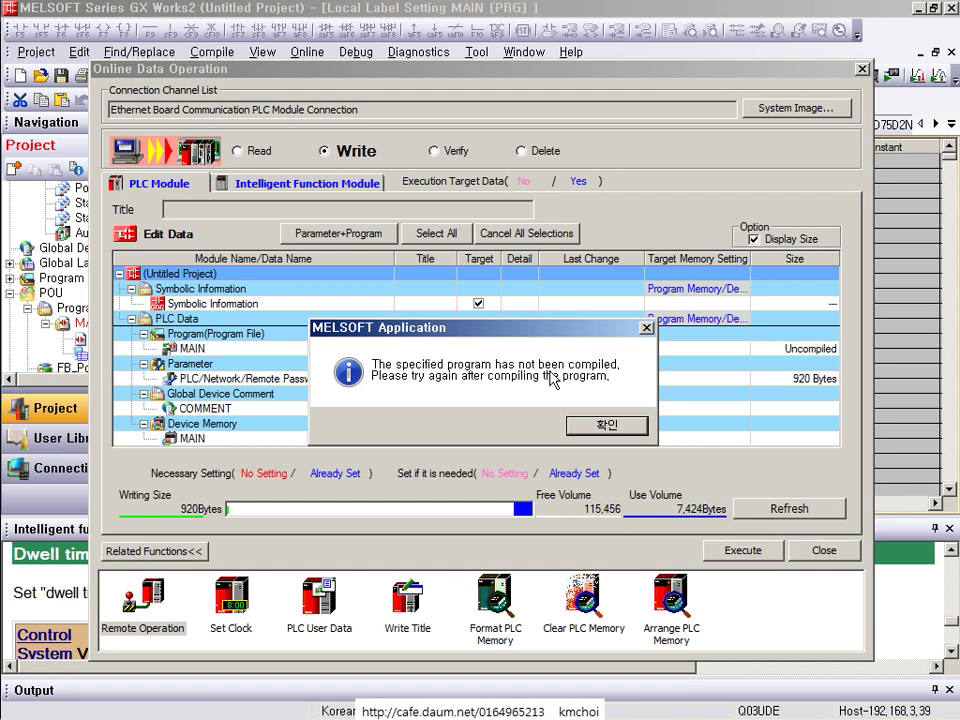
pyautogui.click(604, 427)
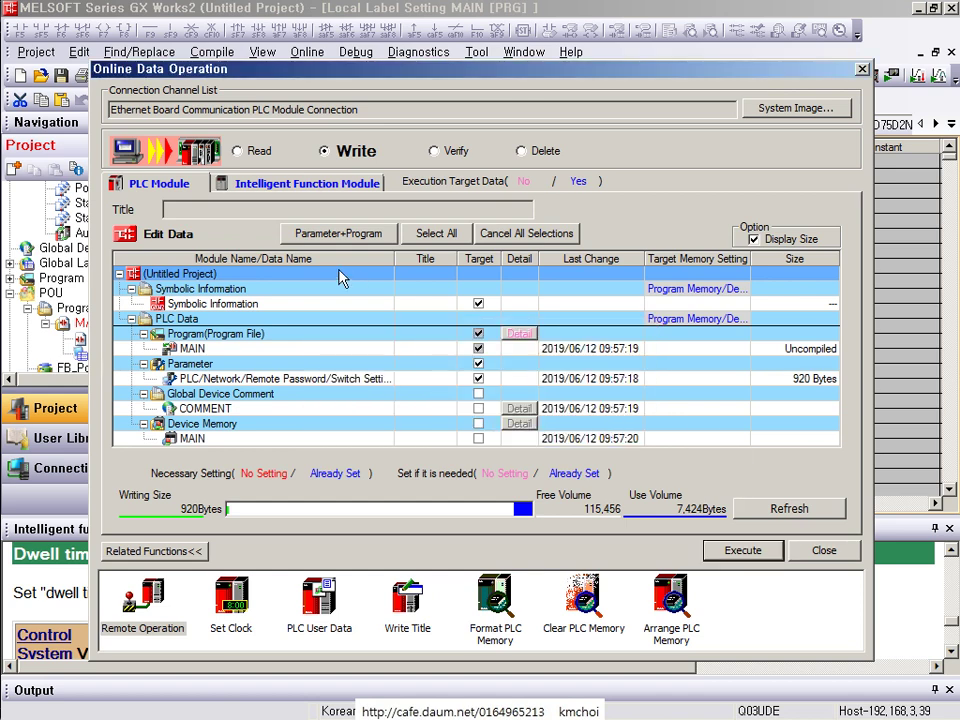
pyautogui.click(826, 552)
# Step: Open the ladder program of MAIN and compile it
pyautogui.click(90, 324)
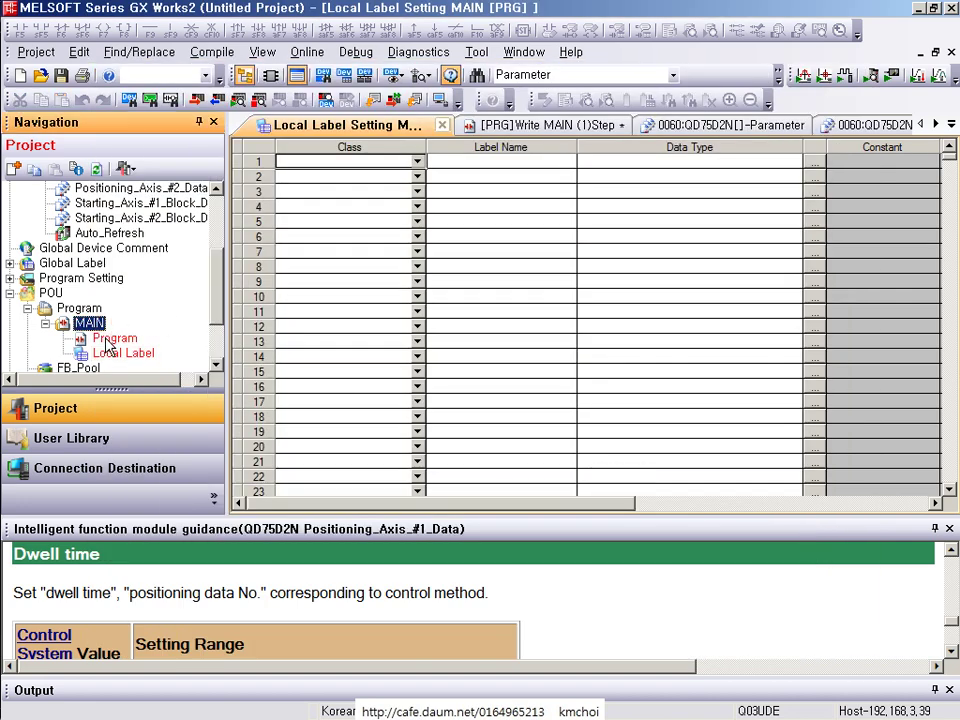
pyautogui.doubleClick(114, 338)
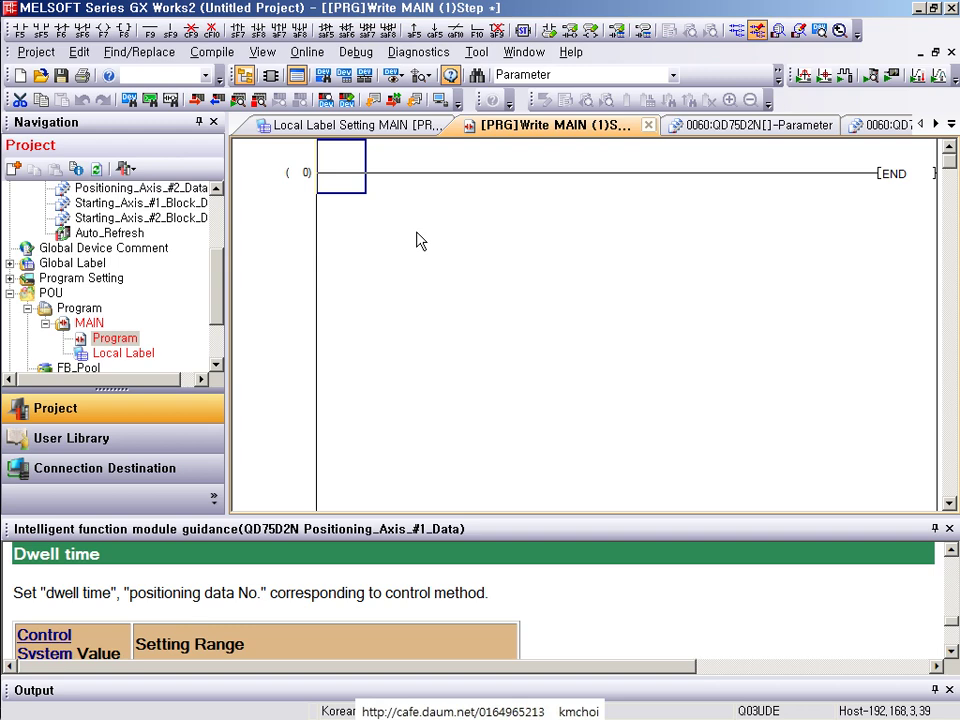
pyautogui.press('F4')
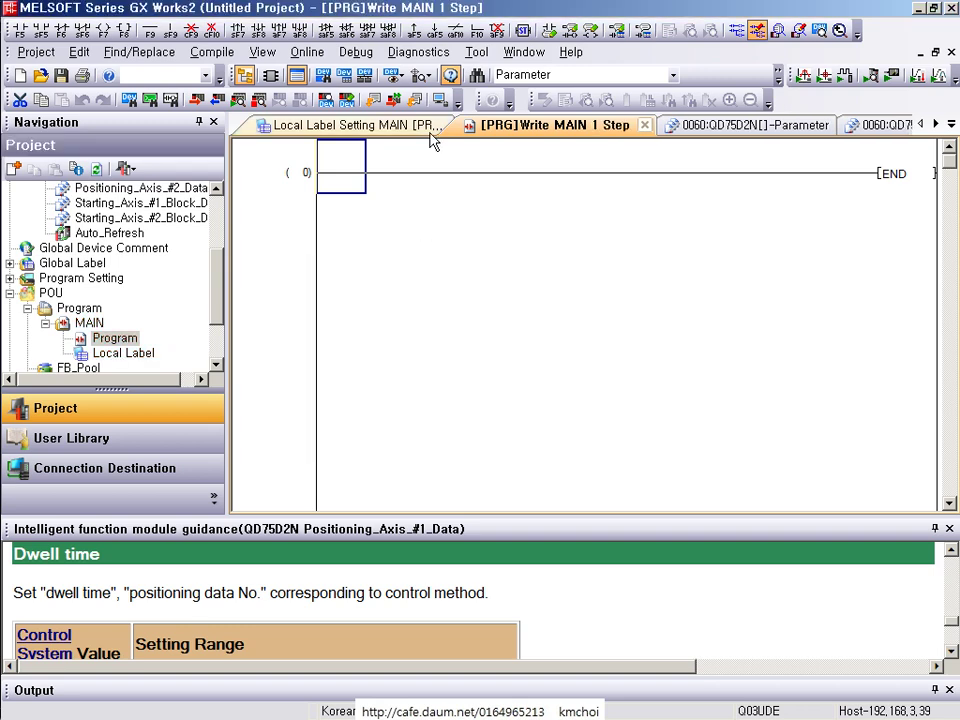
# Step: Write the symbolic information, MAIN program, PLC parameters and QD75D2N module data to the PLC, accepting the write confirmations
pyautogui.click(307, 52)
pyautogui.click(339, 90)
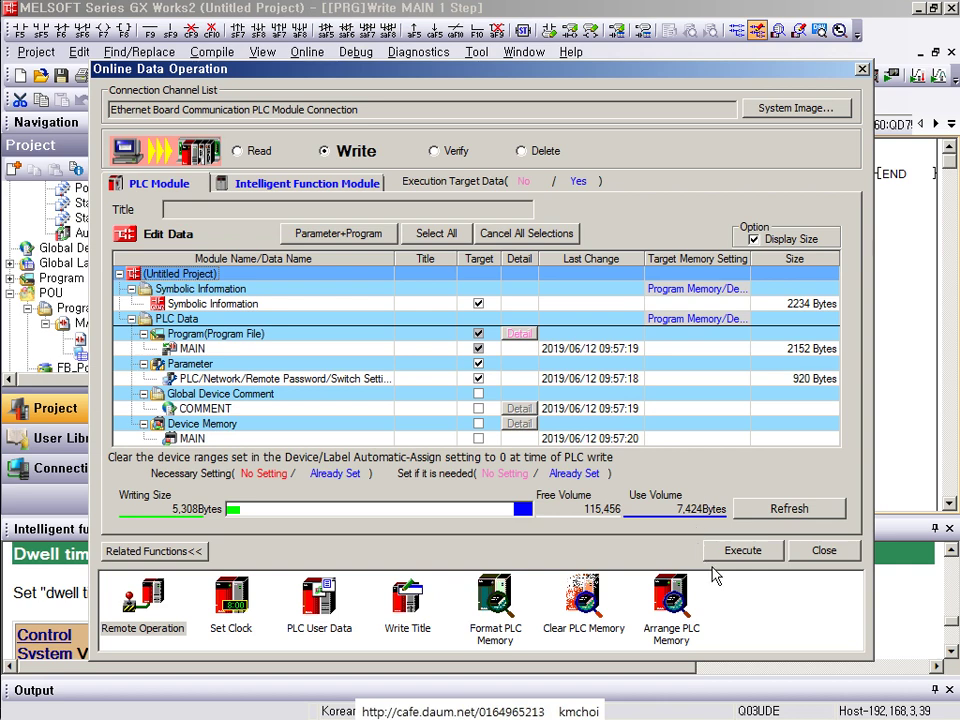
pyautogui.click(741, 550)
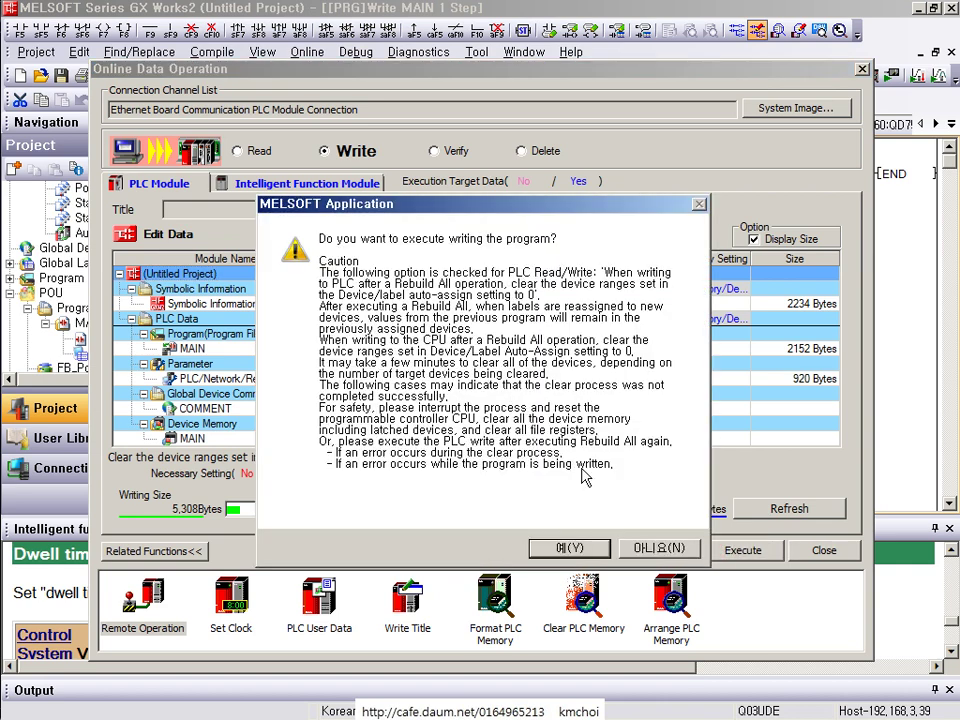
pyautogui.click(566, 549)
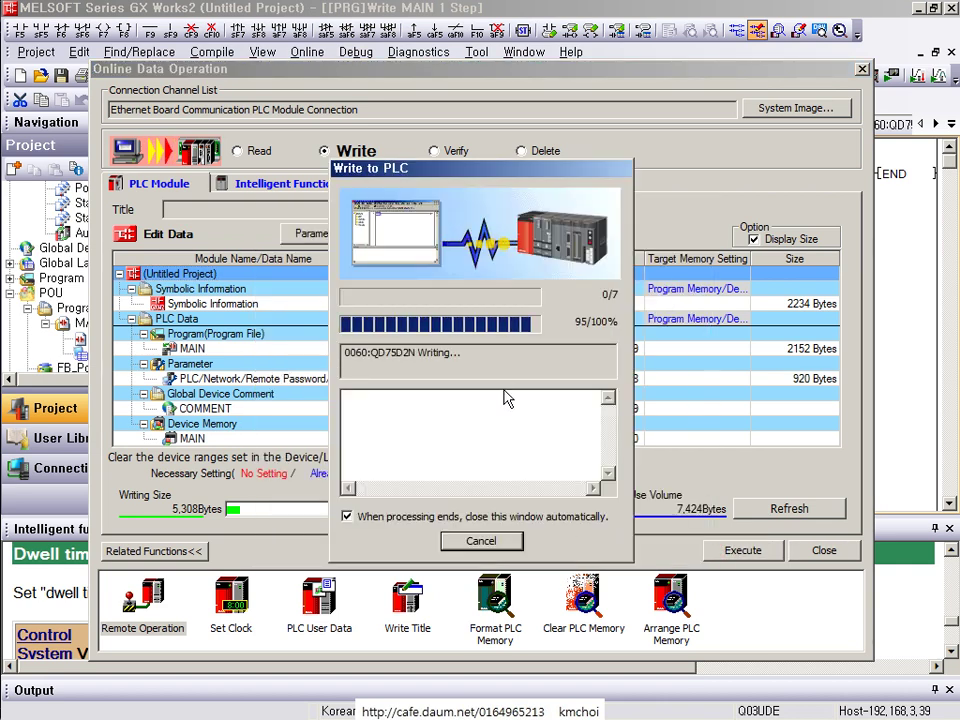
pyautogui.click(514, 425)
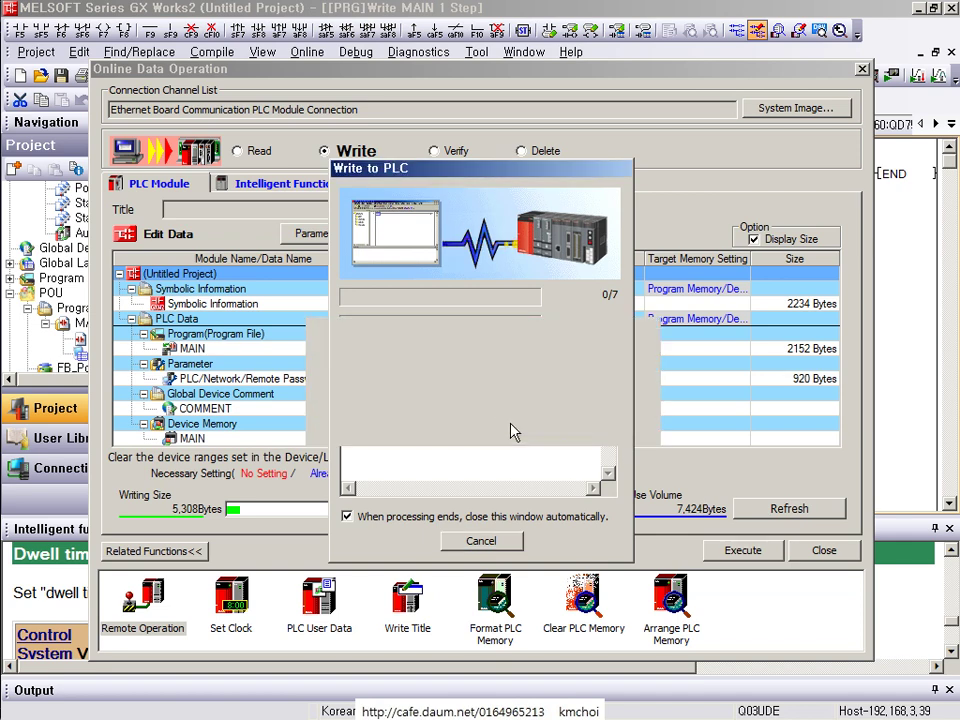
pyautogui.click(480, 450)
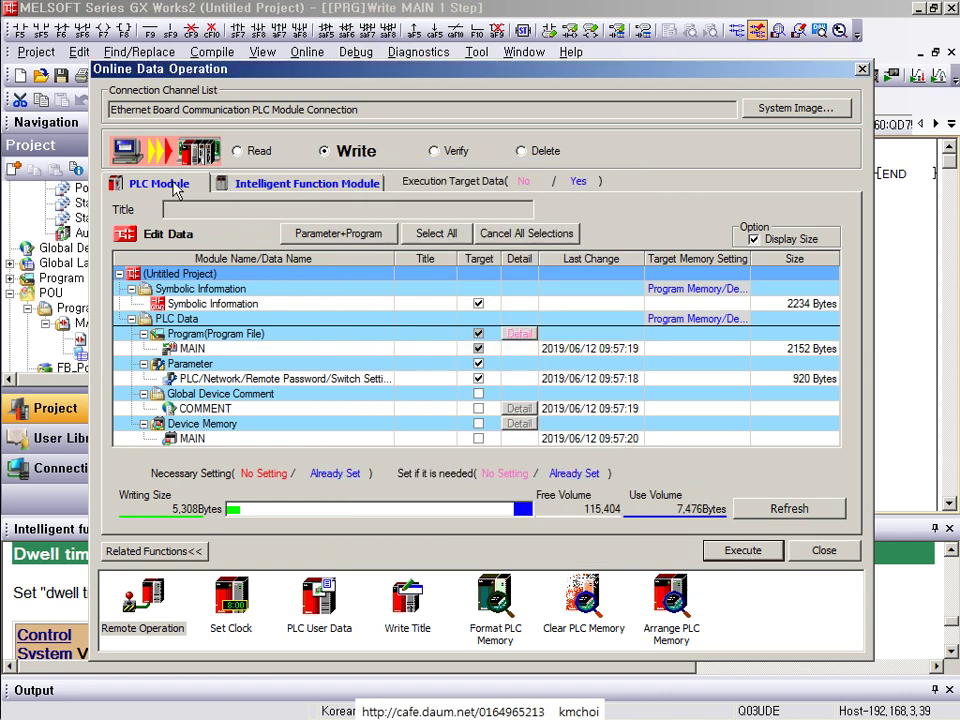
# Step: Clear all PLC module write targets and show the intelligent function module targets to write only the QD75D2N data
pyautogui.click(528, 233)
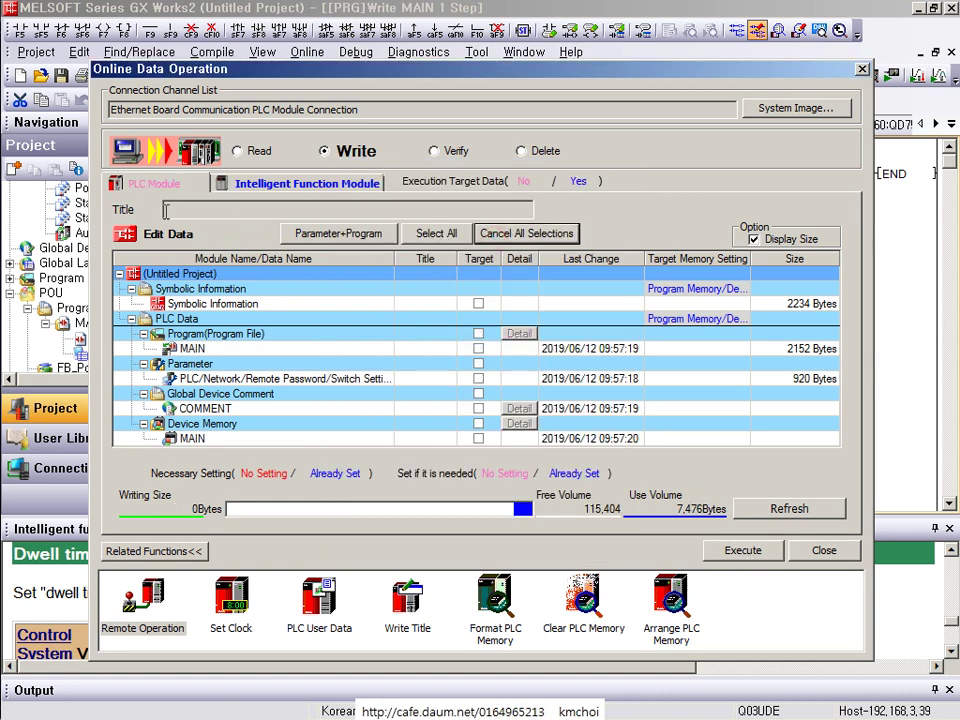
pyautogui.moveTo(104, 160); pyautogui.dragTo(213, 222)
pyautogui.moveTo(443, 410); pyautogui.dragTo(518, 293)
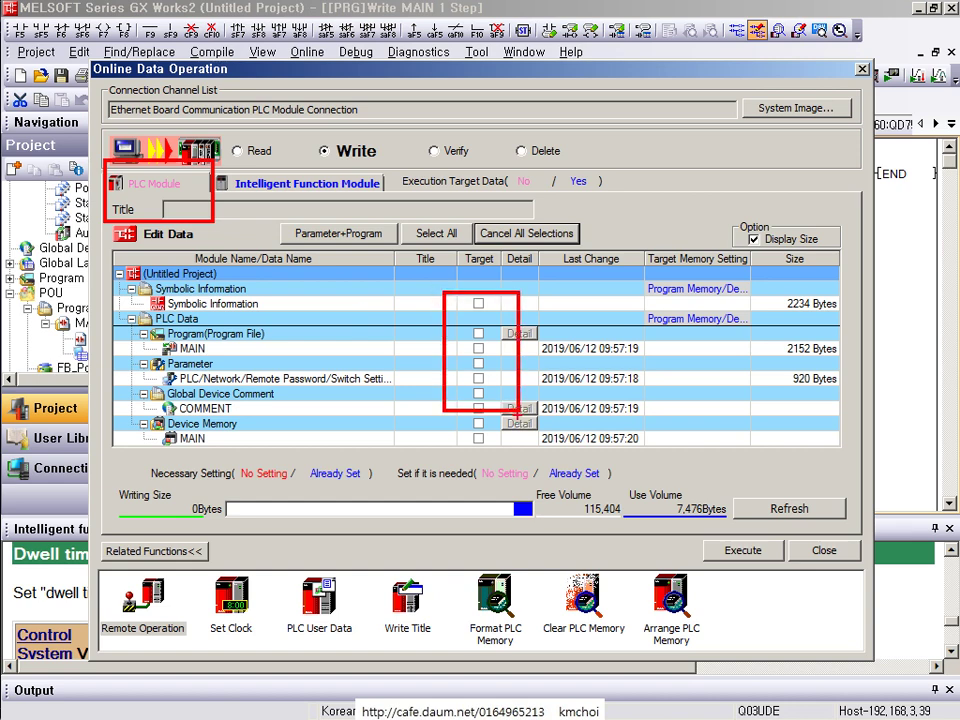
pyautogui.rightClick(485, 350)
pyautogui.click(307, 183)
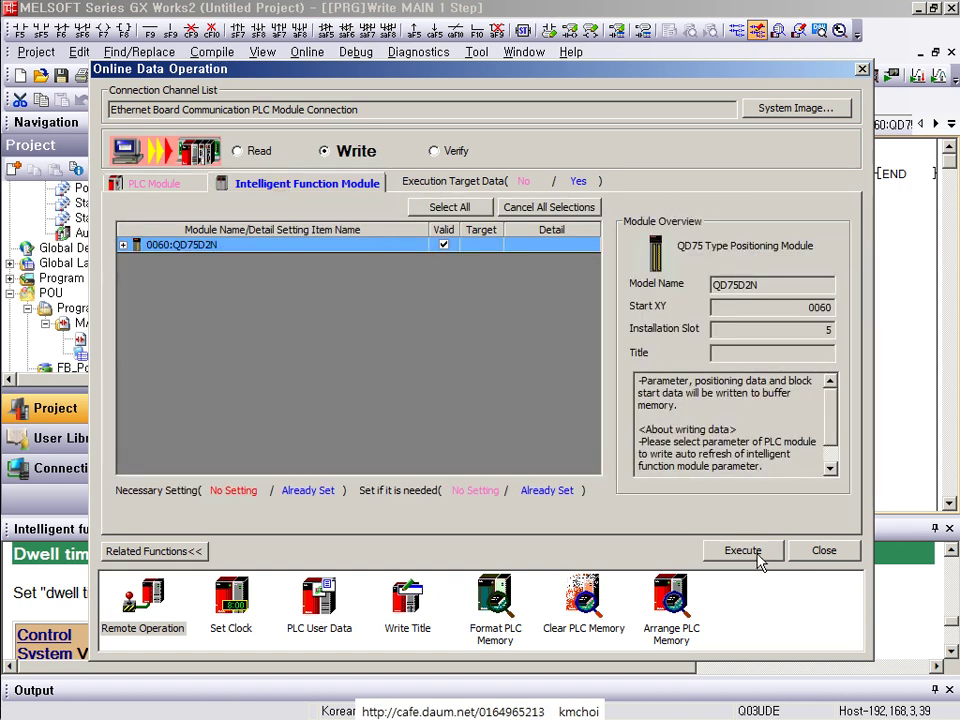